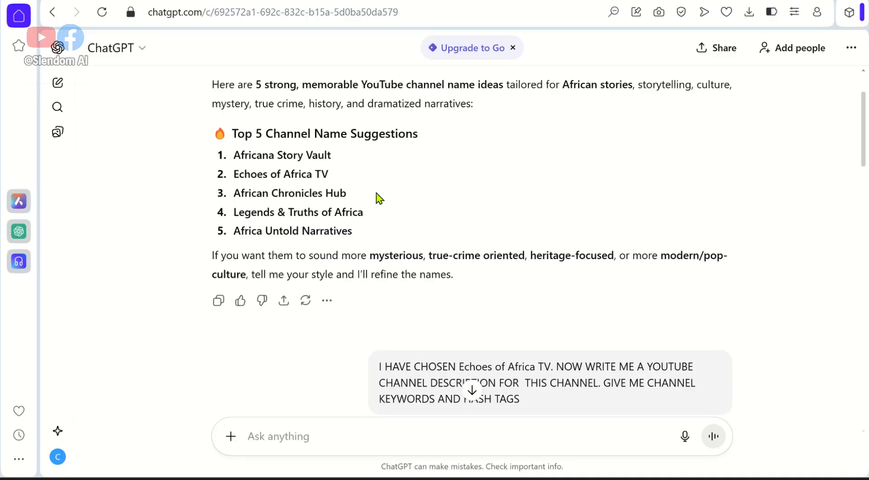
# Review the five suggested YouTube channel names and the follow-up prompt that chooses Echoes of Africa TV
pyautogui.scroll(2, 394, 196)
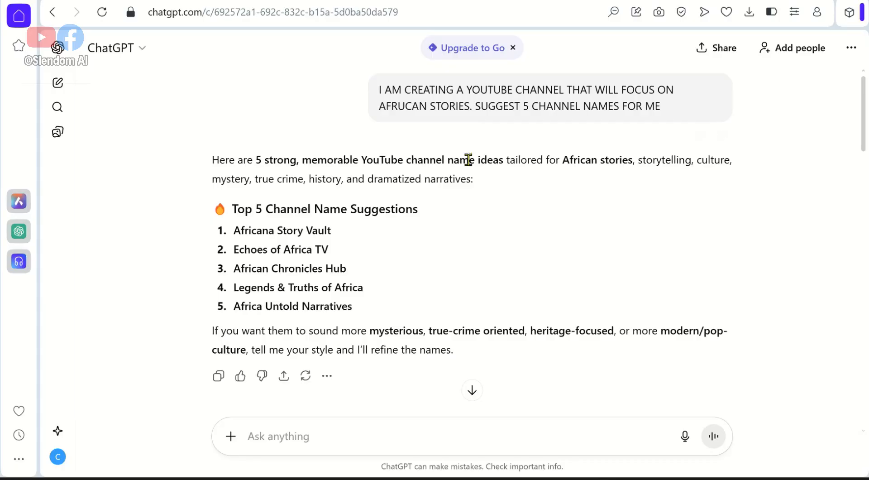
pyautogui.scroll(-2, 345, 211)
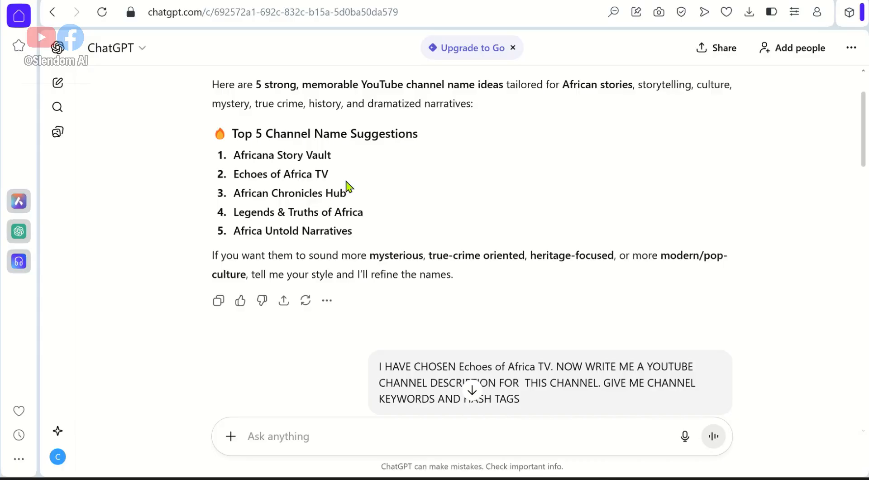
pyautogui.scroll(-3, 390, 258)
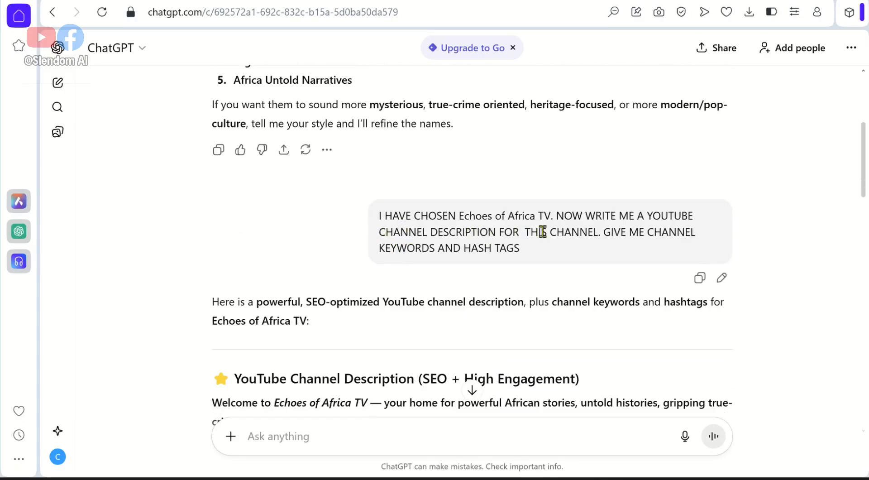
pyautogui.scroll(4, 553, 216)
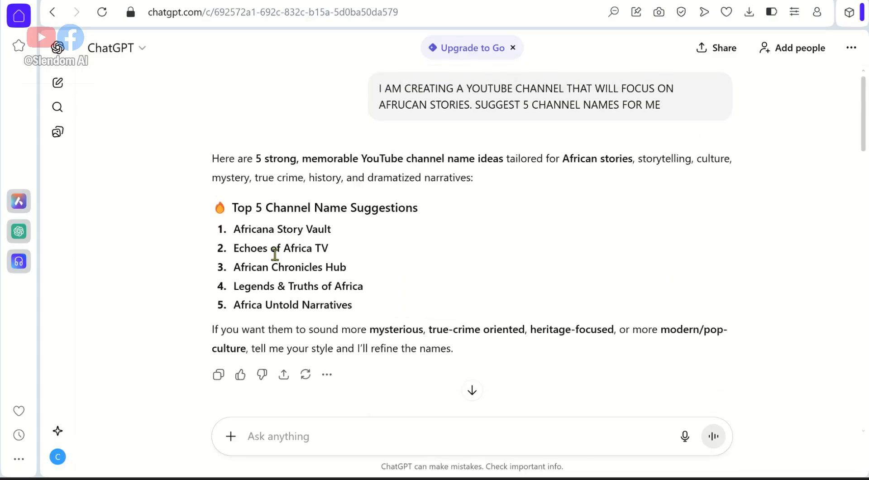
pyautogui.scroll(-1, 253, 272)
pyautogui.scroll(-3, 498, 290)
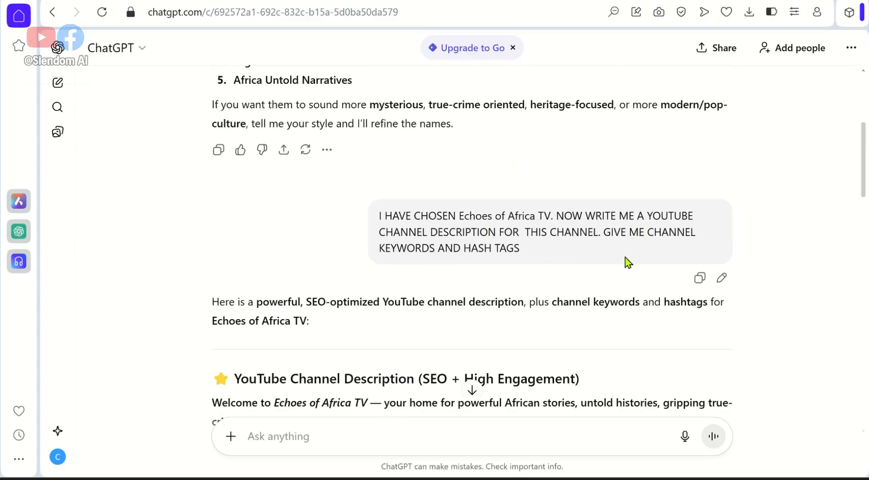
# Read through the generated YouTube channel description for Echoes of Africa TV, highlighting its full text
pyautogui.scroll(-3, 478, 253)
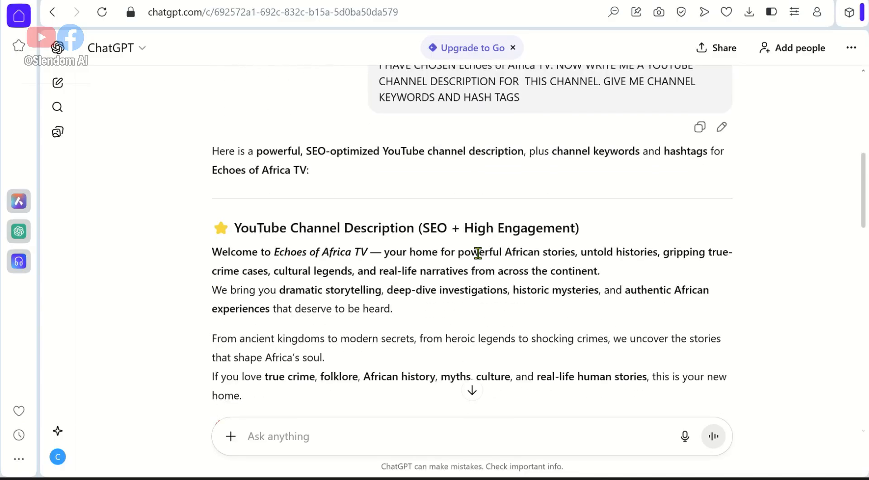
pyautogui.scroll(-1, 472, 271)
pyautogui.scroll(-1, 440, 273)
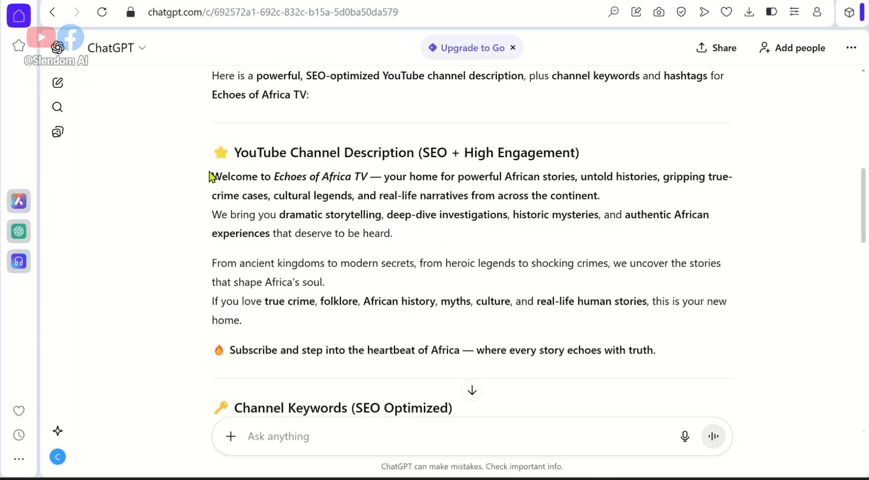
pyautogui.moveTo(213, 177); pyautogui.dragTo(679, 356)
pyautogui.scroll(-2, 391, 261)
pyautogui.scroll(2, 339, 241)
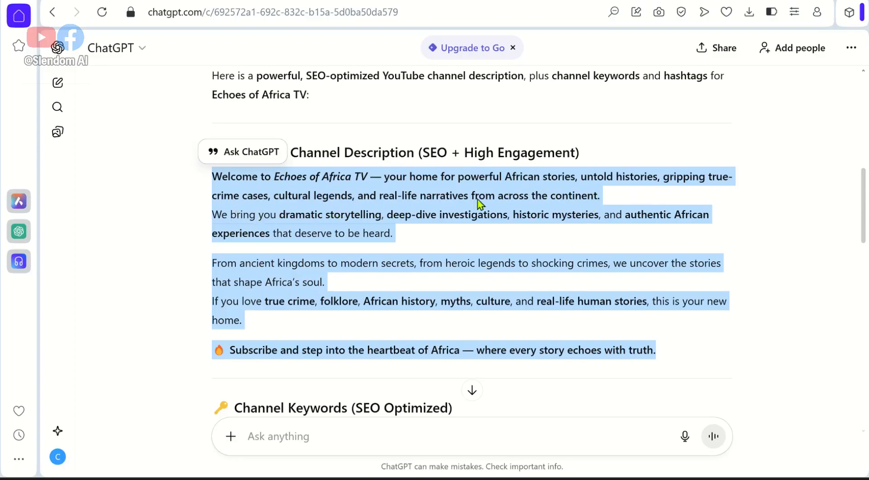
pyautogui.click(418, 246)
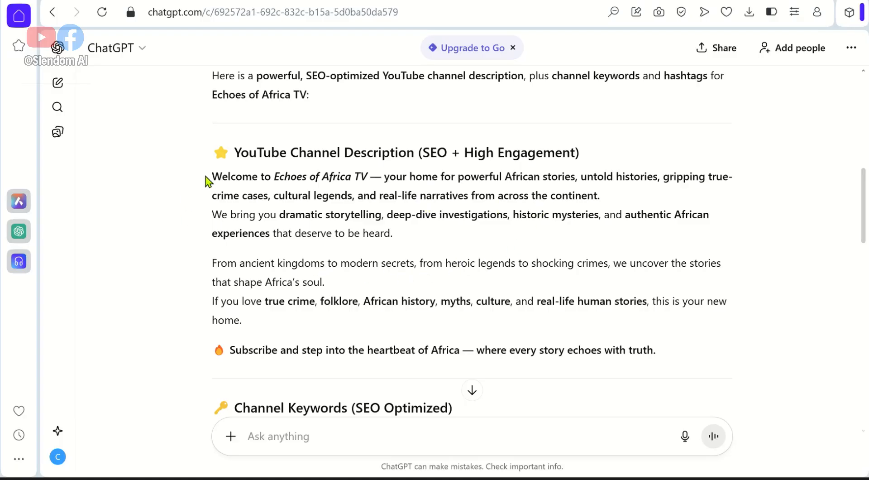
# Examine the generated channel keywords and video-description hashtags for Echoes of Africa TV, comparing them with the channel description
pyautogui.scroll(-5, 355, 326)
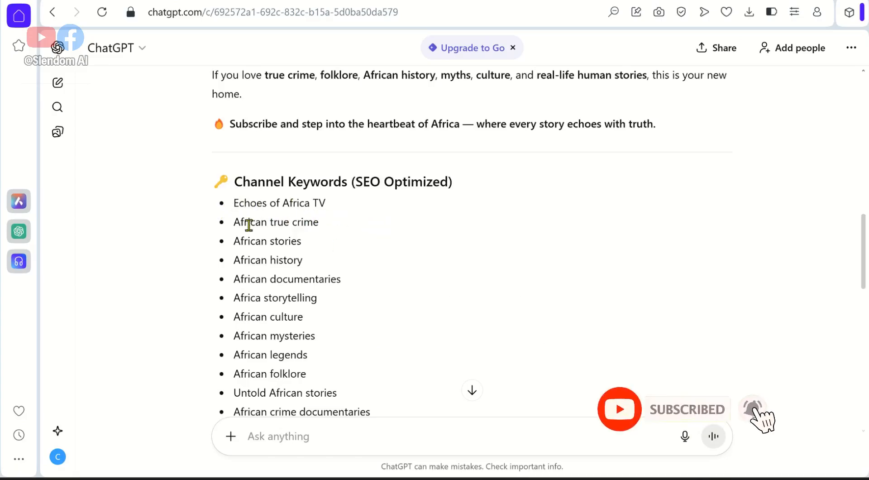
pyautogui.scroll(-2, 350, 268)
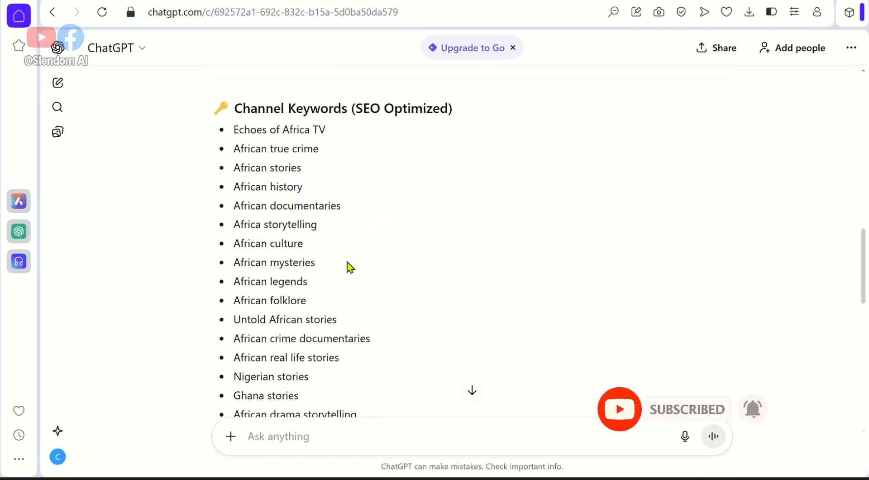
pyautogui.scroll(-3, 350, 267)
pyautogui.scroll(3, 350, 267)
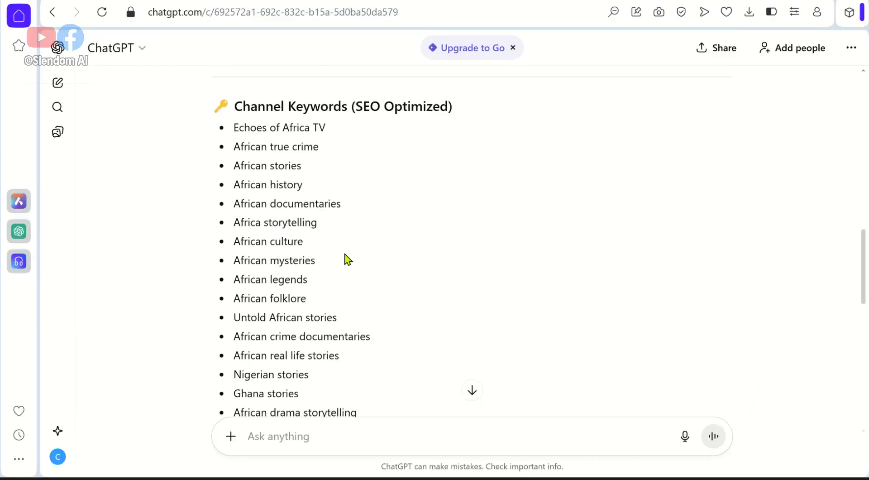
pyautogui.scroll(5, 383, 260)
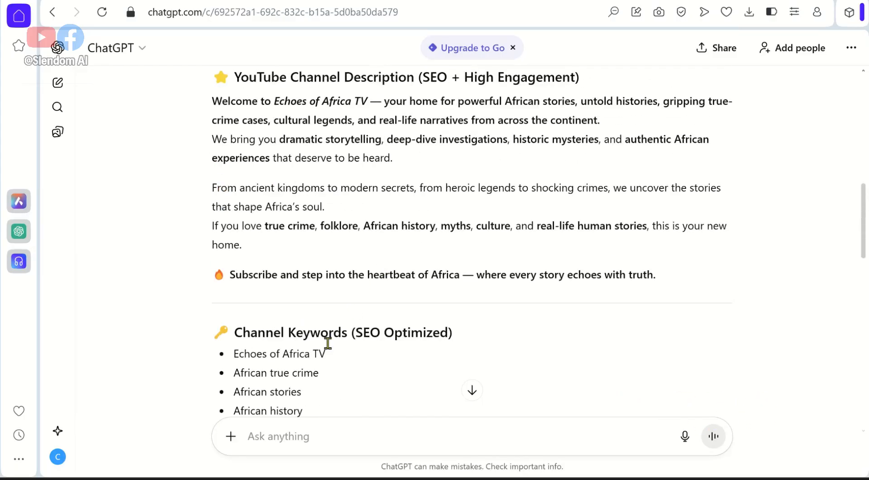
pyautogui.scroll(-3, 328, 343)
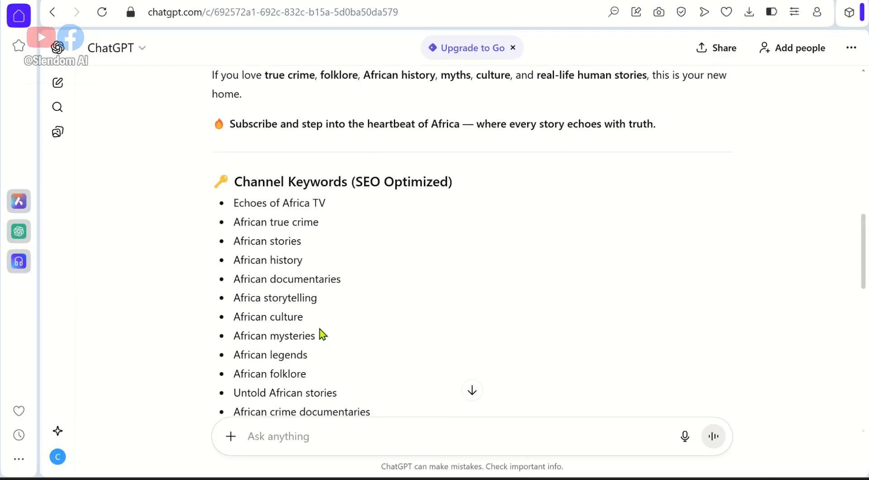
pyautogui.scroll(5, 319, 330)
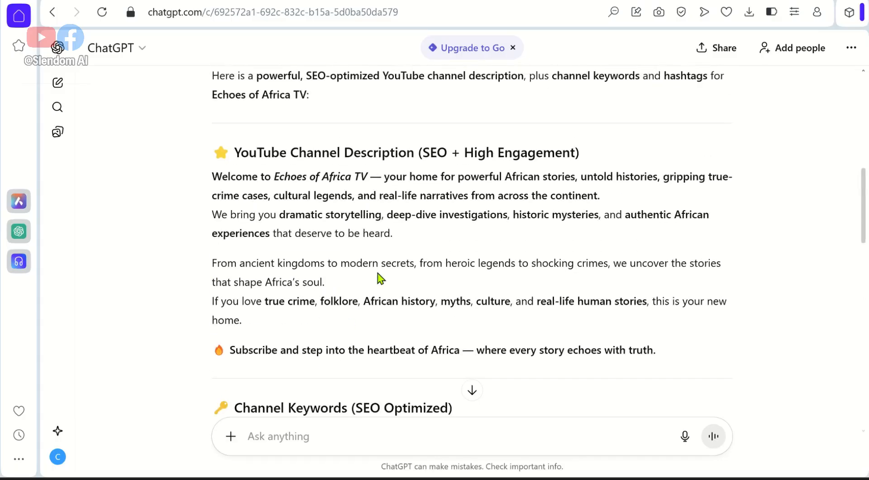
pyautogui.scroll(-13, 379, 278)
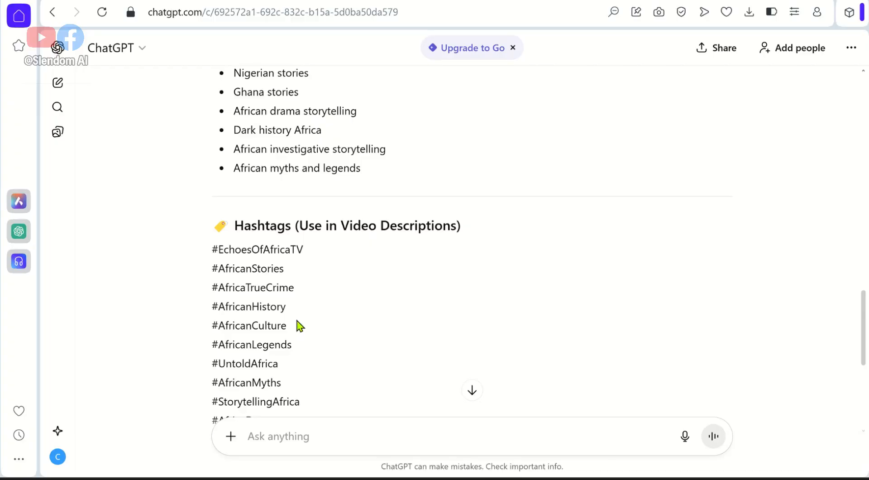
pyautogui.scroll(3, 494, 251)
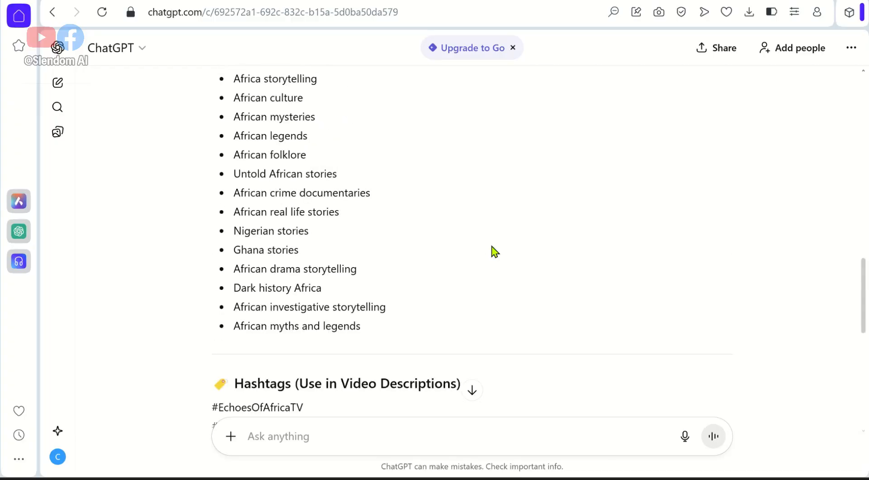
pyautogui.scroll(12, 494, 250)
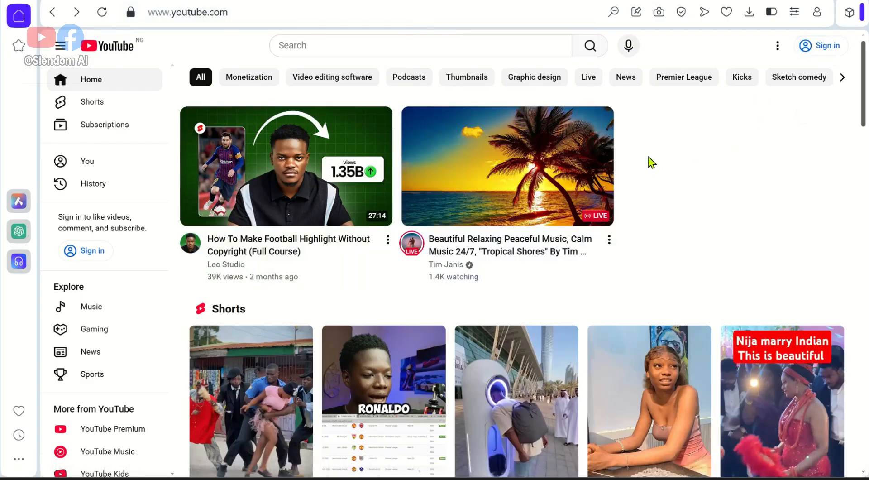
# Start creating a new Google account for personal use from YouTube's sign-in, choosing to use another account
pyautogui.click(832, 49)
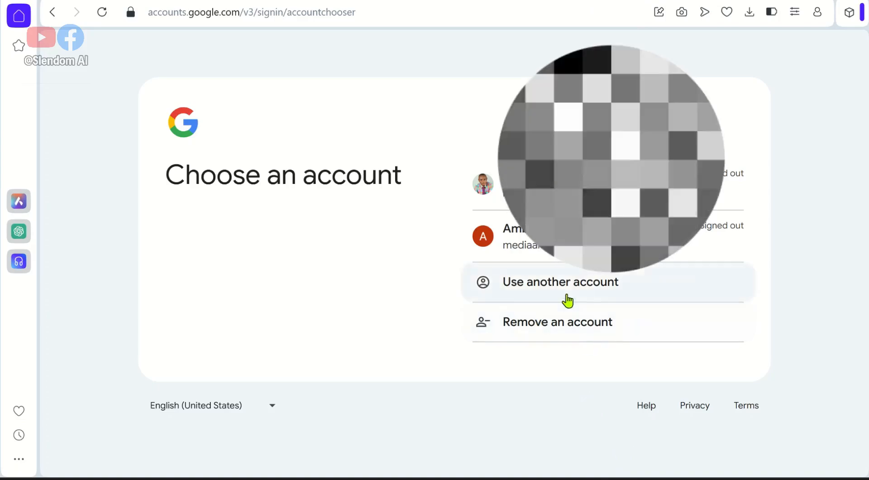
pyautogui.click(598, 286)
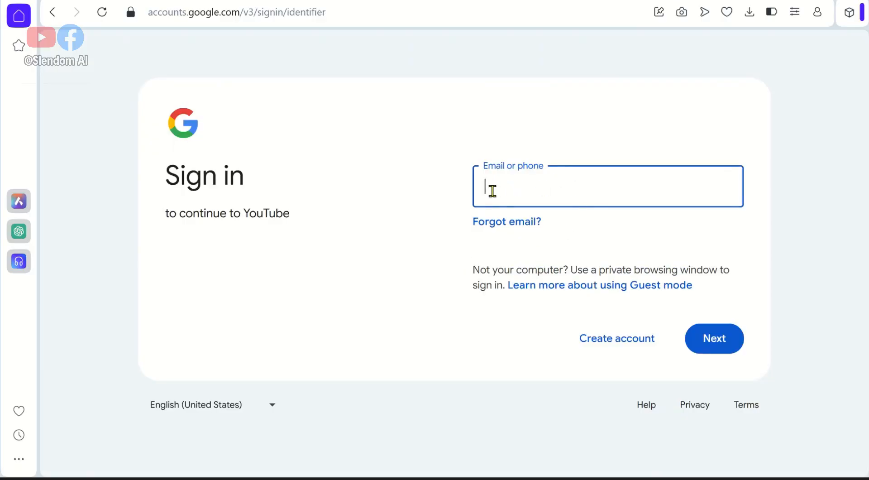
pyautogui.click(625, 343)
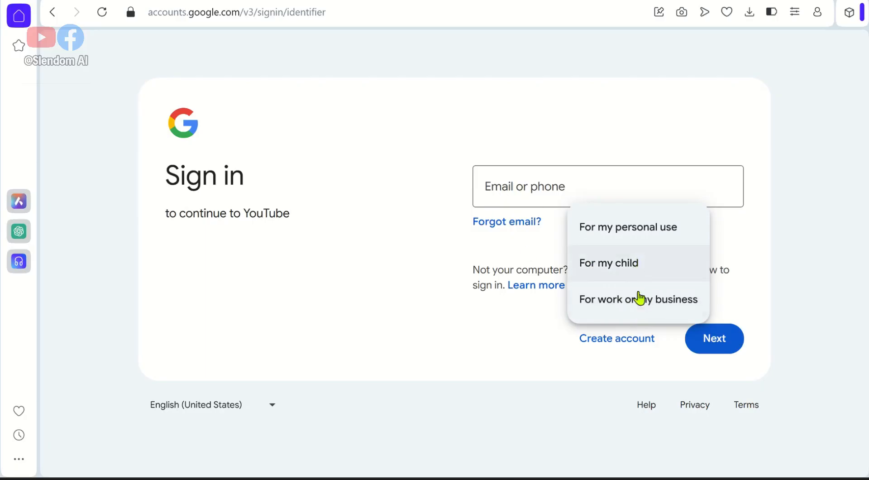
pyautogui.click(651, 234)
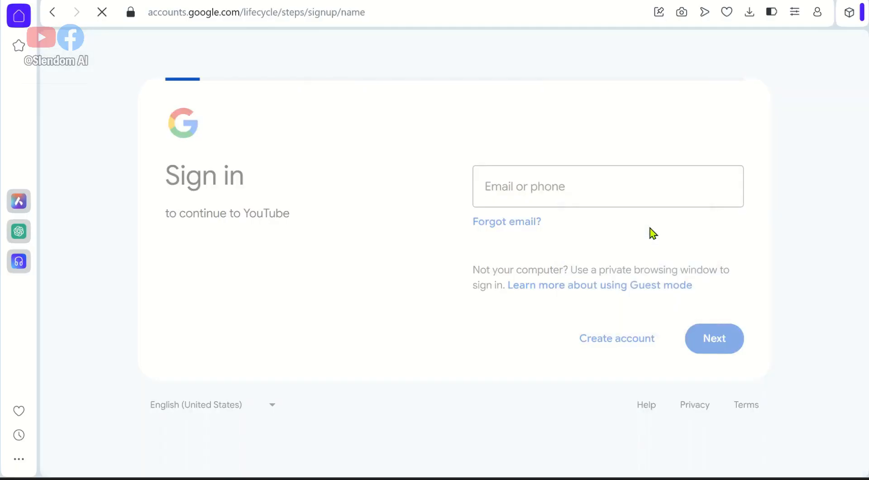
pyautogui.click(536, 197)
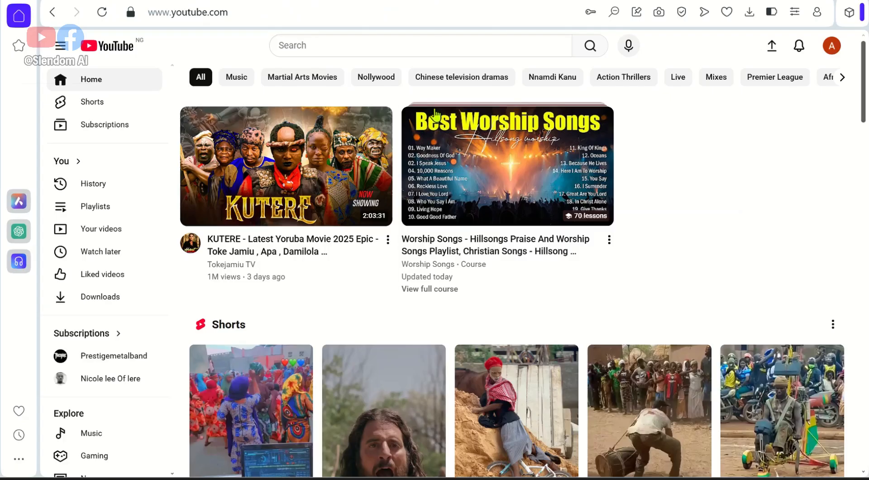
# Open the signed-in account's own channel page on YouTube
pyautogui.moveTo(437, 118)
pyautogui.click(831, 50)
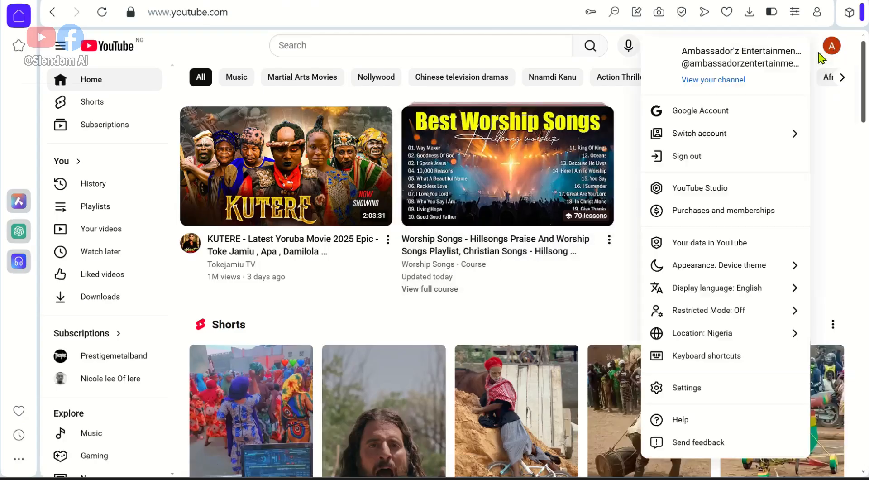
pyautogui.click(723, 88)
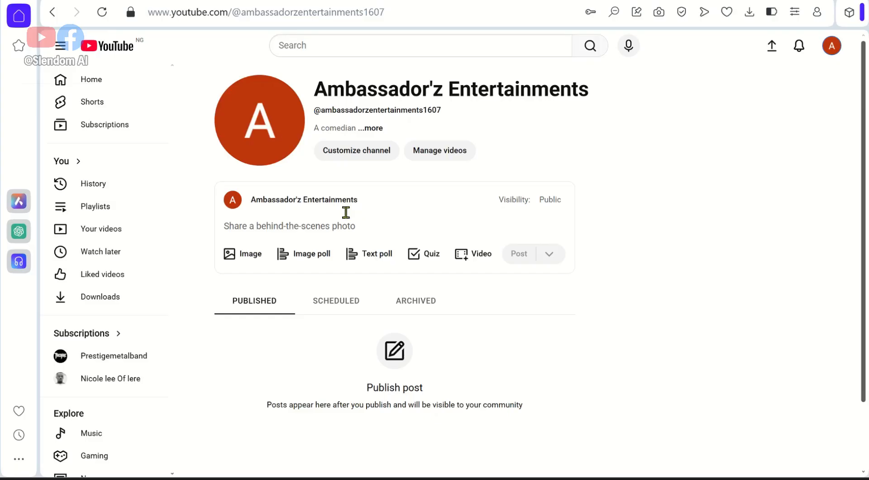
pyautogui.scroll(-2, 112, 321)
pyautogui.scroll(-2, 113, 321)
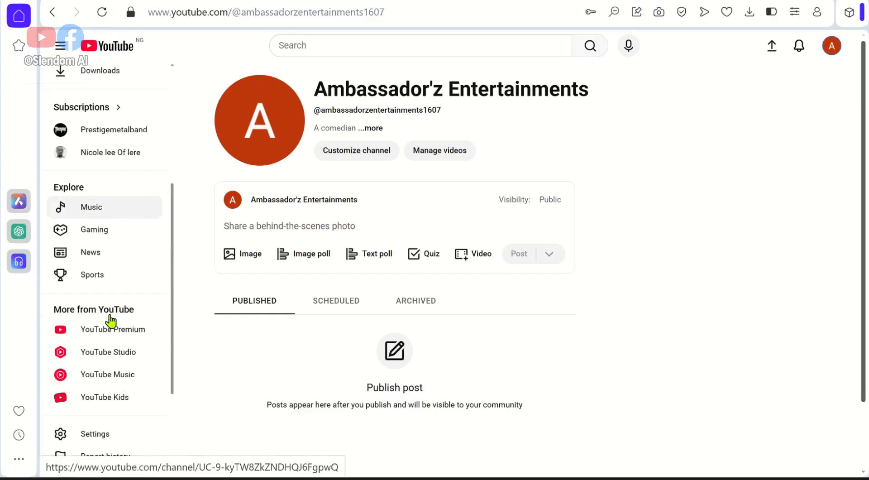
pyautogui.scroll(4, 115, 317)
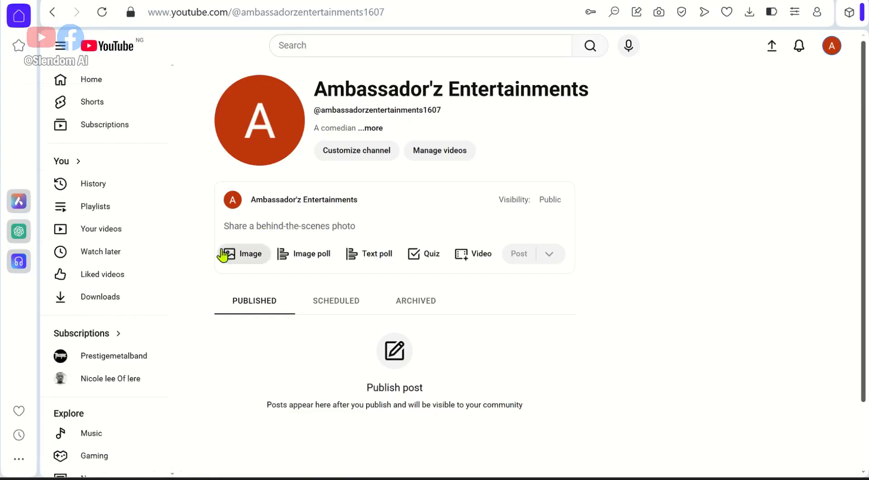
# Go to channel customization in YouTube Studio and open YouTube account management from the advanced channel settings
pyautogui.click(370, 157)
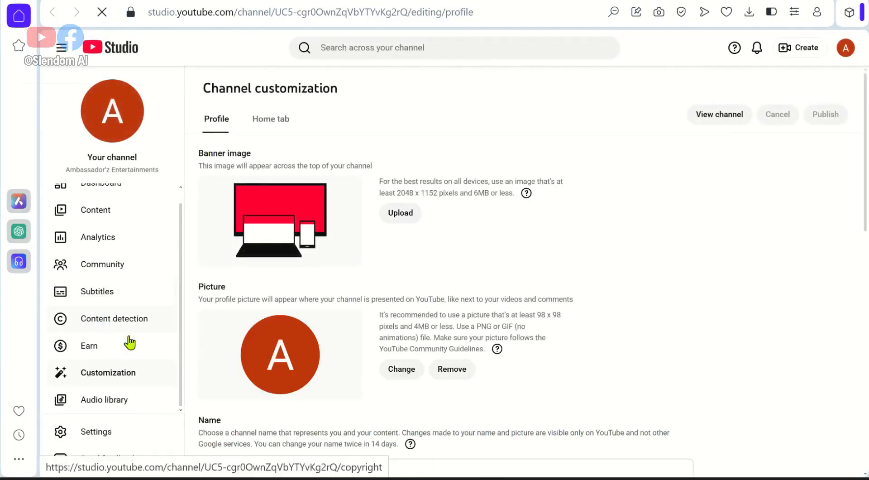
pyautogui.click(111, 437)
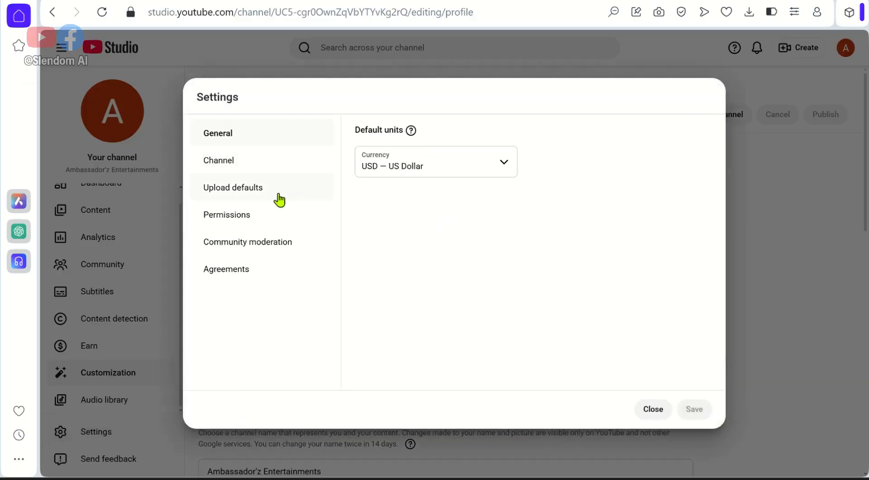
pyautogui.click(240, 163)
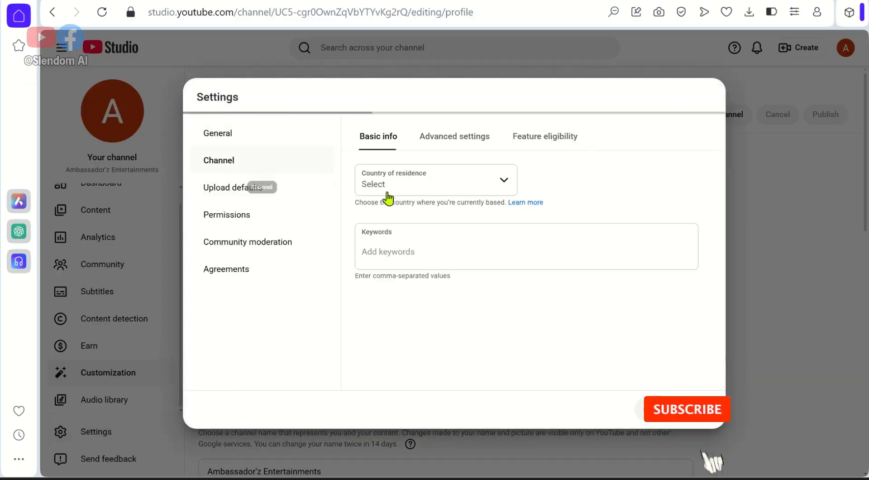
pyautogui.click(448, 137)
pyautogui.scroll(-1, 443, 303)
pyautogui.scroll(-8, 443, 306)
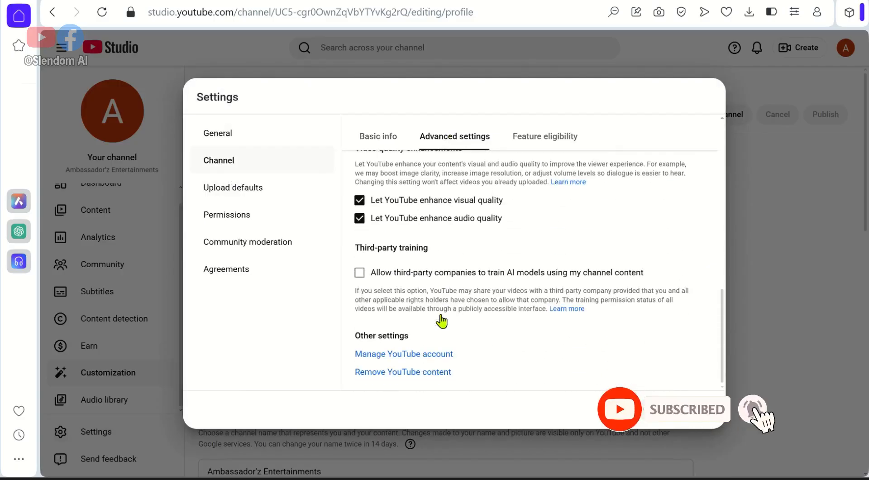
pyautogui.click(425, 357)
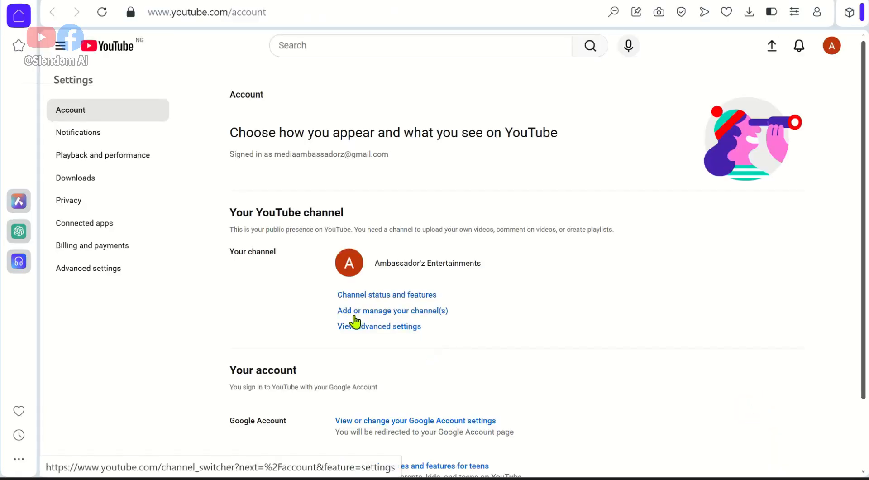
# Try to create an additional channel from the account's list of all channels, and cancel the advanced-features verification
pyautogui.click(415, 313)
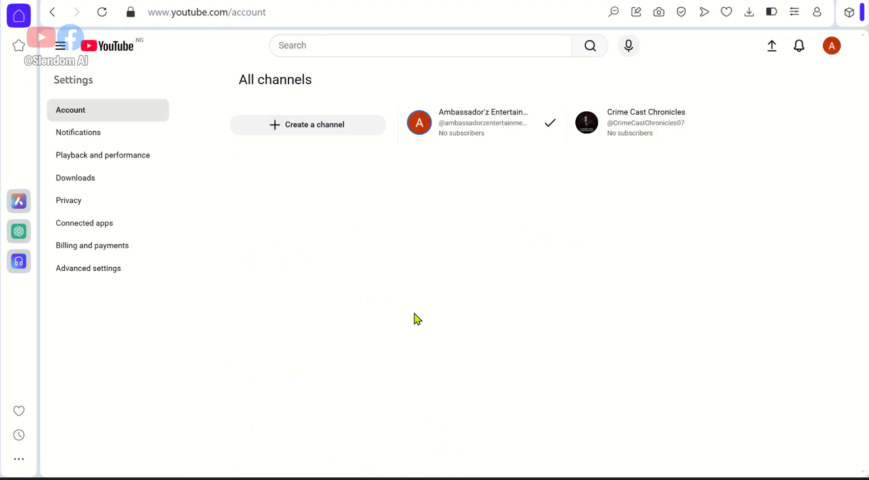
pyautogui.click(313, 132)
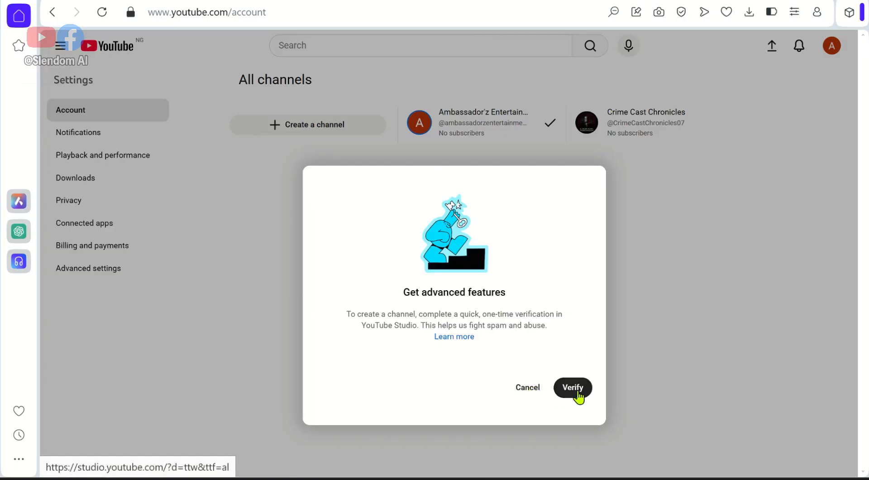
pyautogui.click(527, 389)
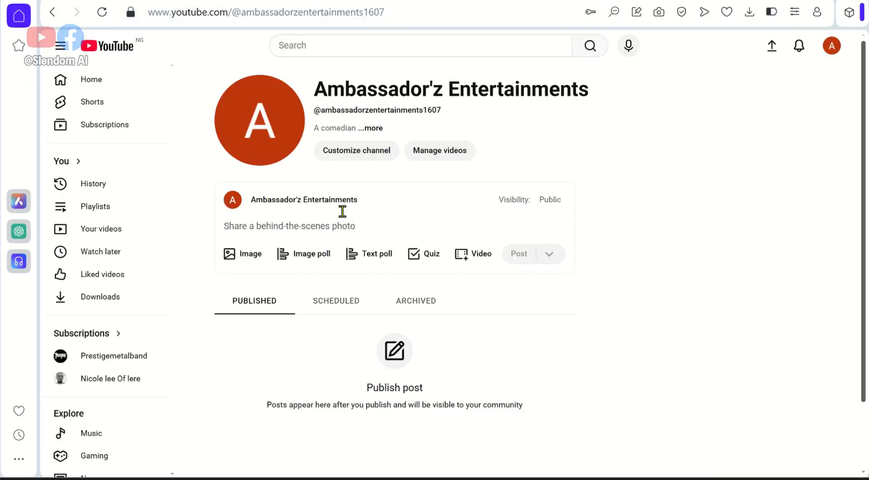
# Open channel customization and replace the channel name with "Echoes of Africa TV", copied from ChatGPT's name suggestions
pyautogui.click(364, 158)
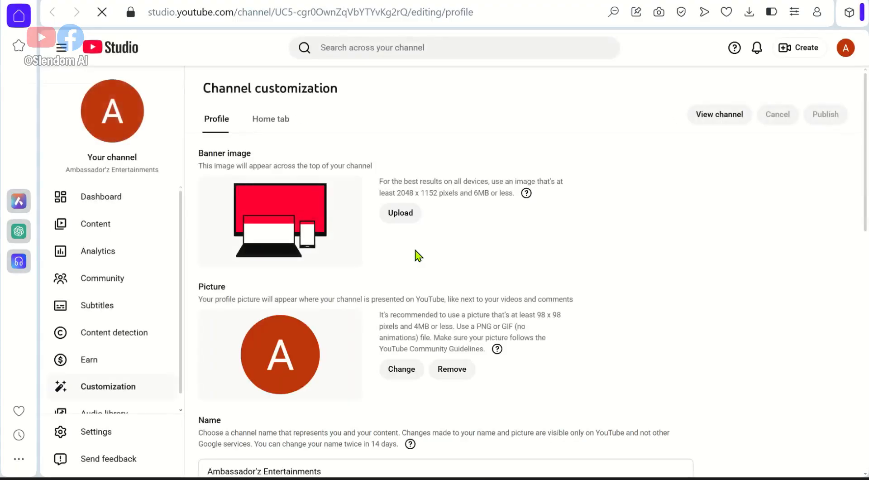
pyautogui.scroll(-3, 340, 258)
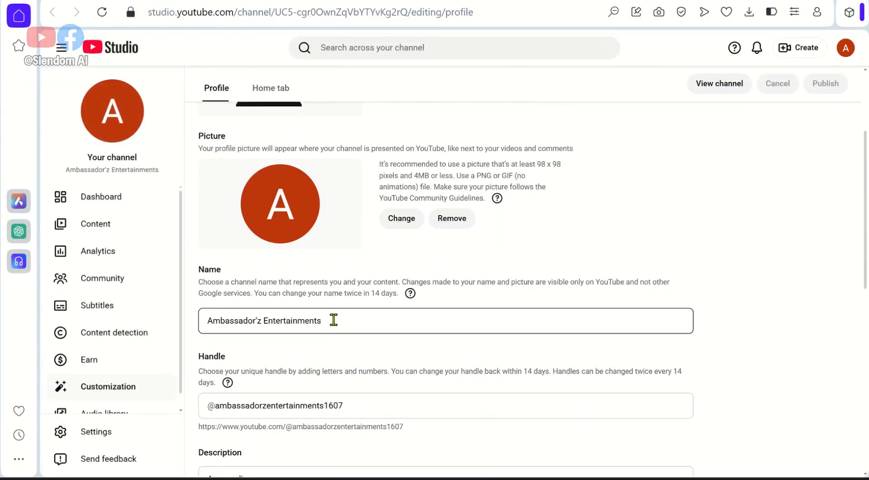
pyautogui.click(334, 322)
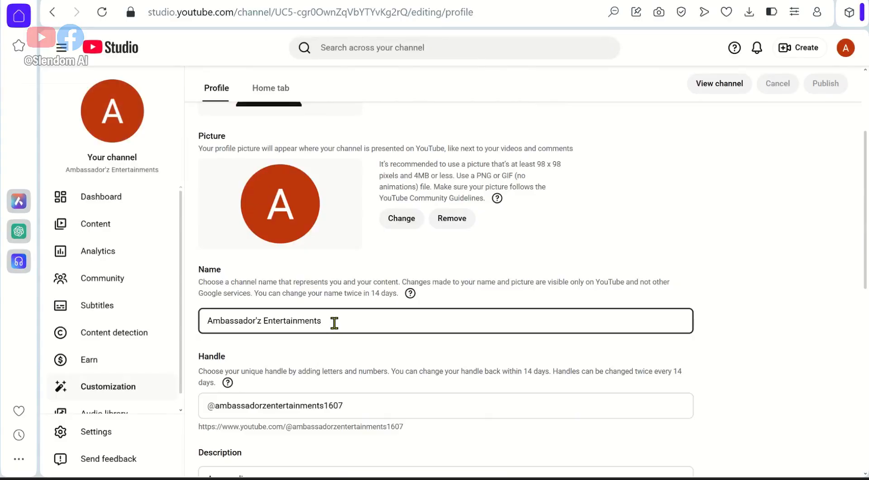
pyautogui.moveTo(330, 322); pyautogui.dragTo(172, 331)
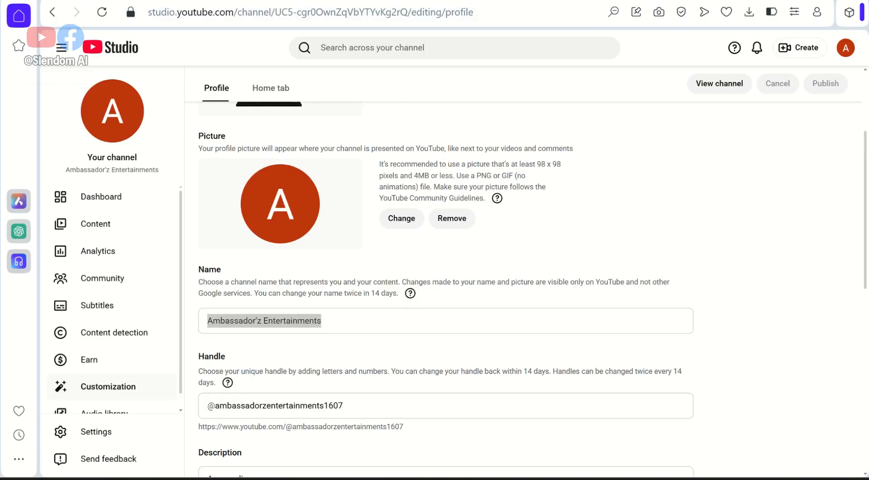
pyautogui.click(362, 1)
pyautogui.scroll(7, 382, 181)
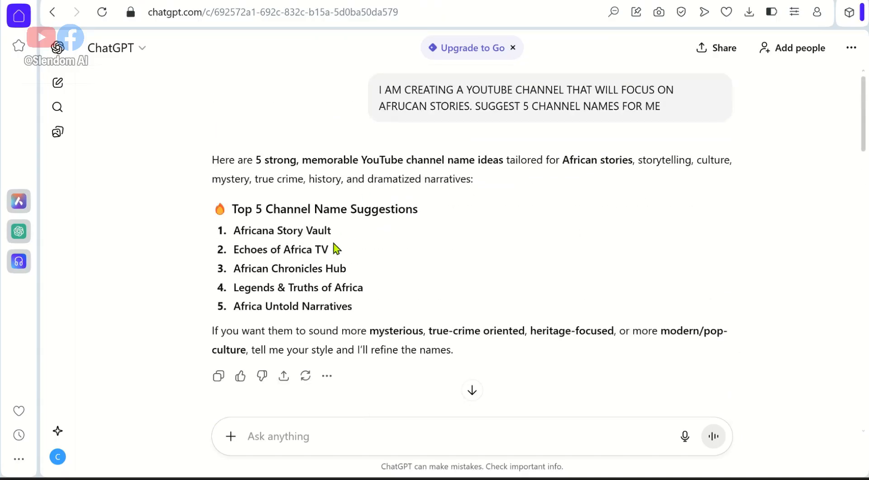
pyautogui.moveTo(338, 252); pyautogui.dragTo(231, 256)
pyautogui.hotkey('ctrl', 'c')
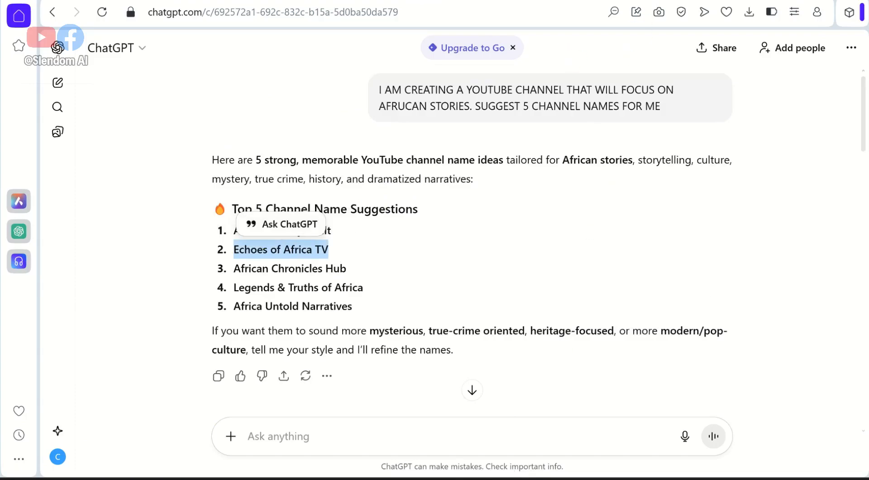
pyautogui.click(607, 1)
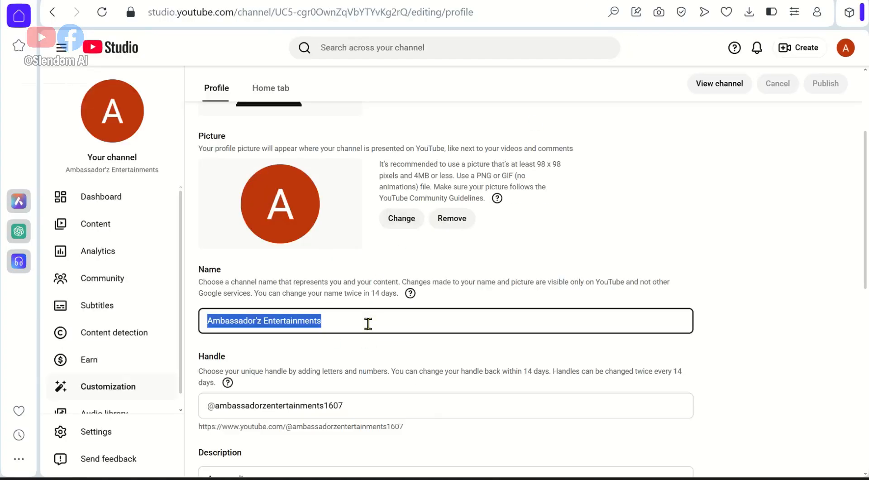
pyautogui.hotkey('ctrl', 'v')
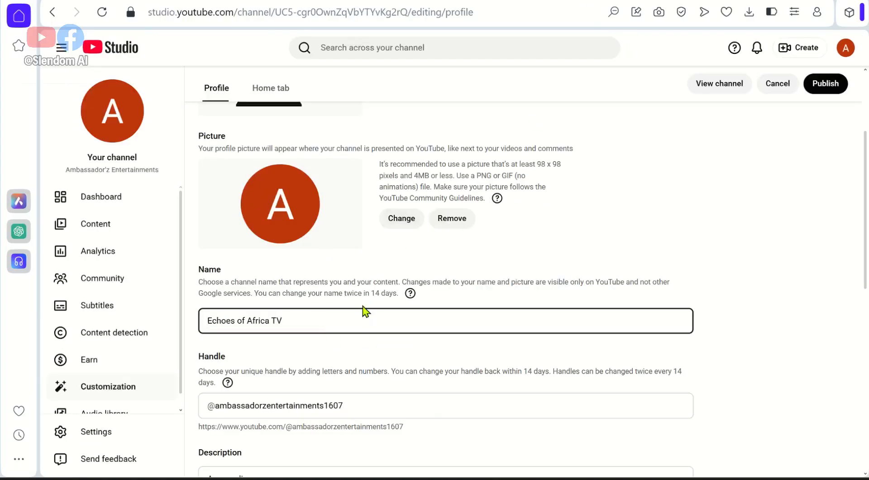
# Replace the channel handle with EchoesofAfricaTV, then append 01 to make it EchoesofAfricaTV01
pyautogui.scroll(-3, 366, 311)
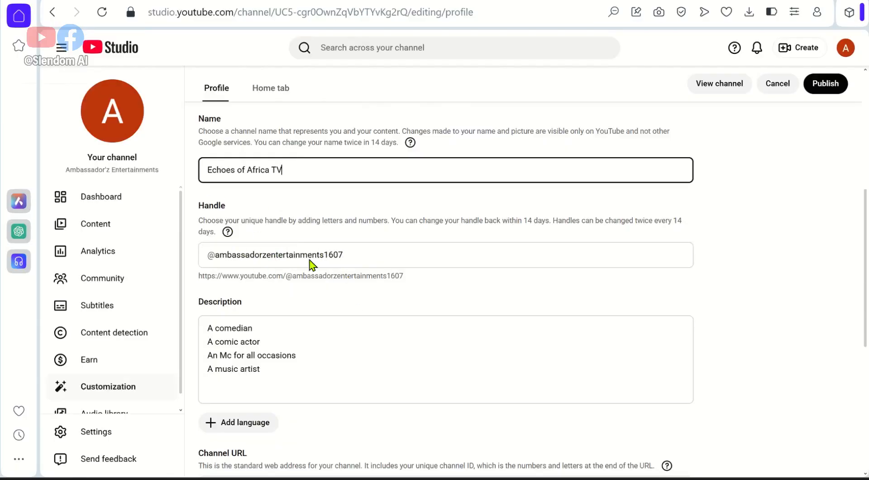
pyautogui.moveTo(357, 255); pyautogui.dragTo(217, 253)
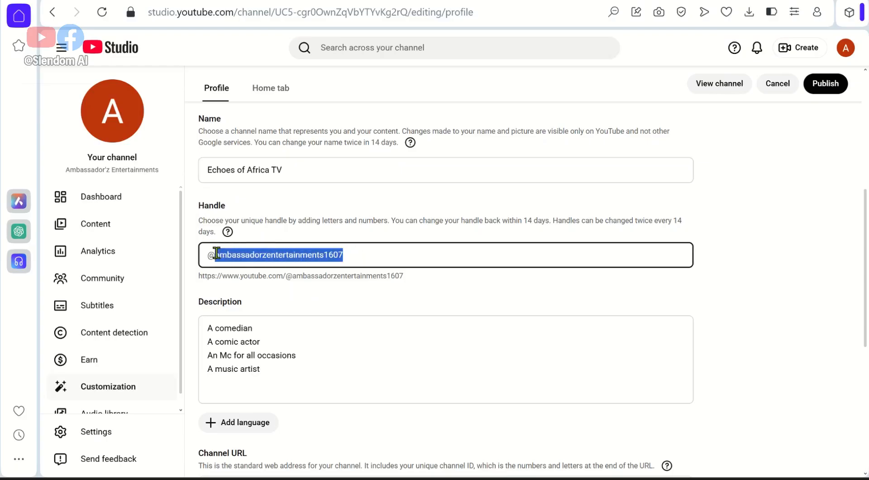
pyautogui.press('BackSpace')
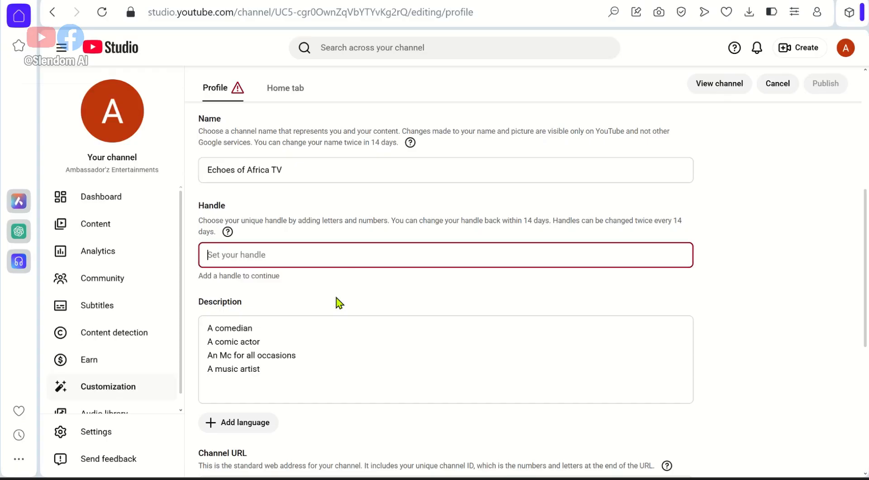
pyautogui.write('E')
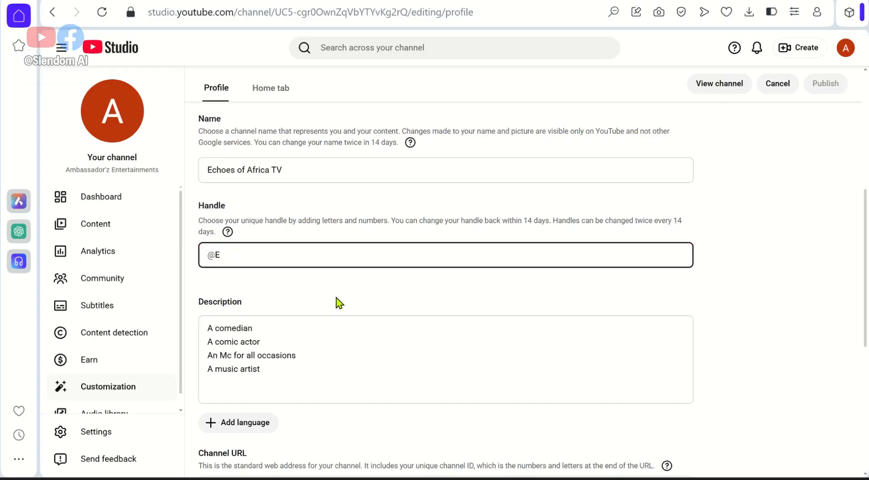
pyautogui.write('choesofAfrica')
pyautogui.write('TV')
pyautogui.click(355, 303)
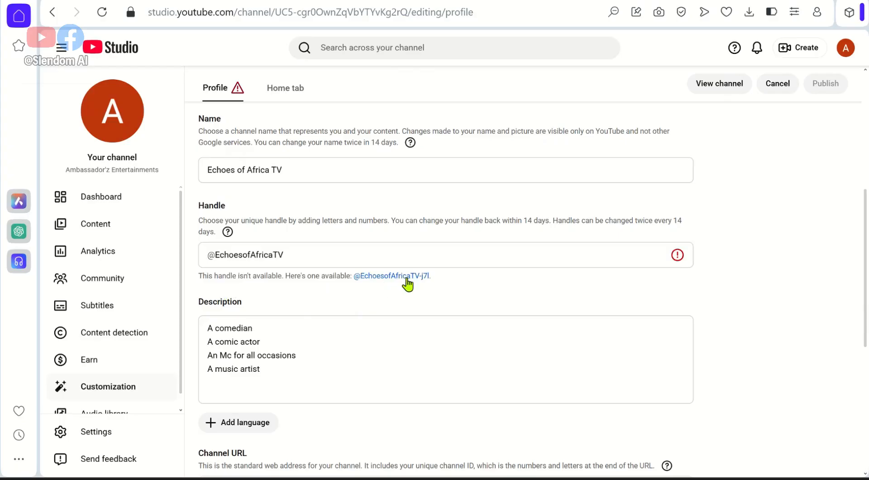
pyautogui.click(332, 250)
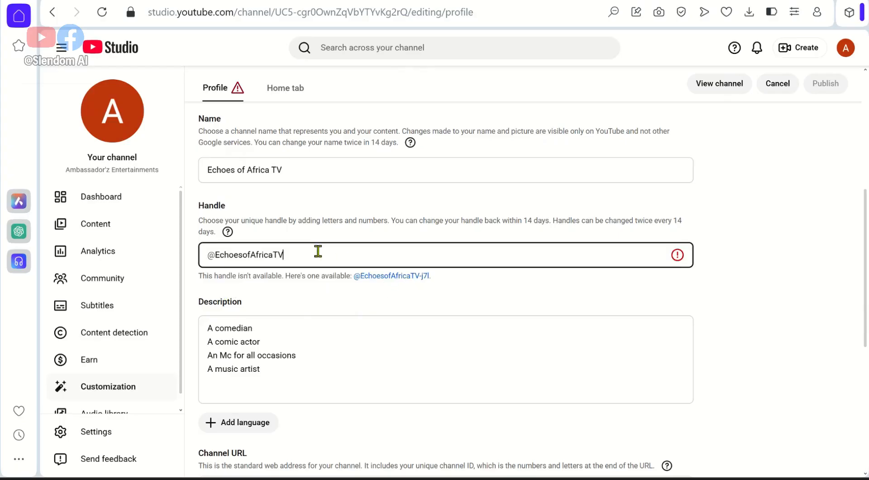
pyautogui.write('01')
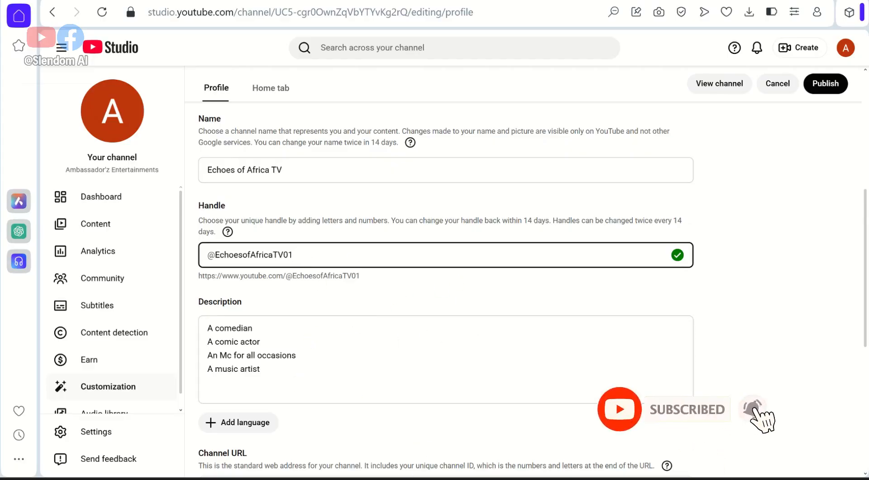
# Replace the channel description with the full "Welcome to Echoes of Africa TV" text copied from the ChatGPT conversation
pyautogui.click(54, 1)
pyautogui.scroll(-7, 286, 206)
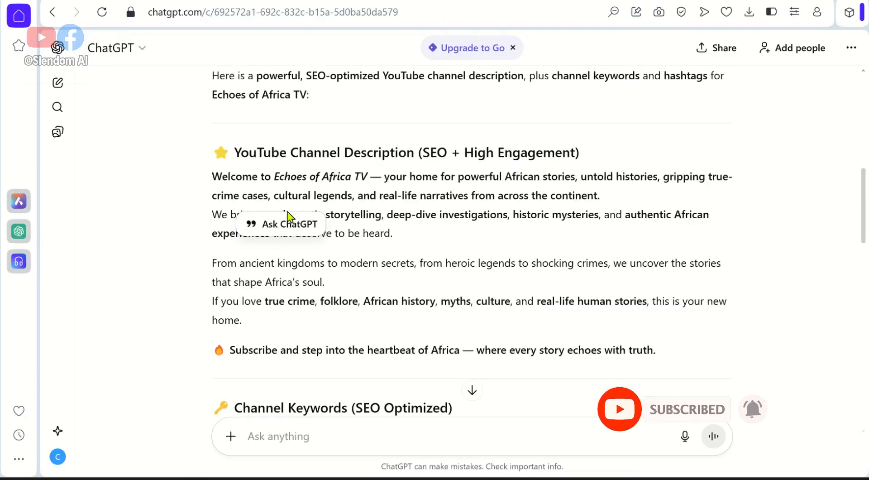
pyautogui.scroll(-2, 288, 218)
pyautogui.moveTo(208, 101); pyautogui.dragTo(617, 305)
pyautogui.hotkey('ctrl', 'c')
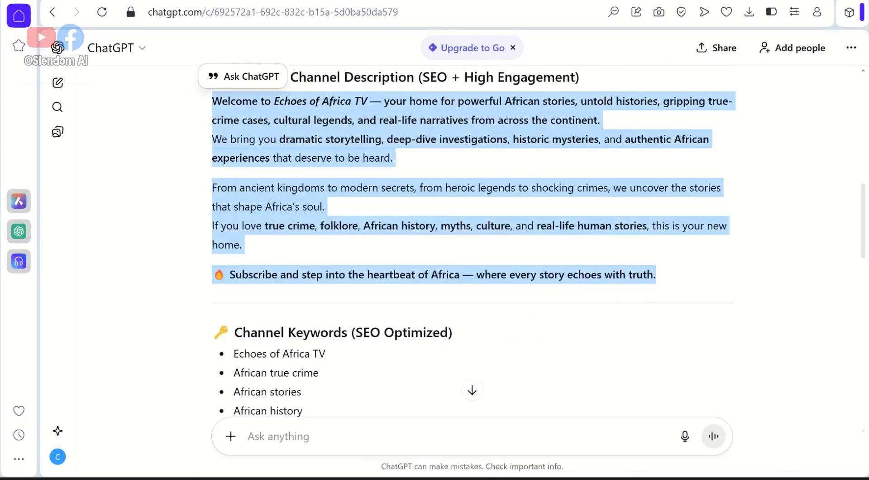
pyautogui.hotkey('ctrl', 'Tab')
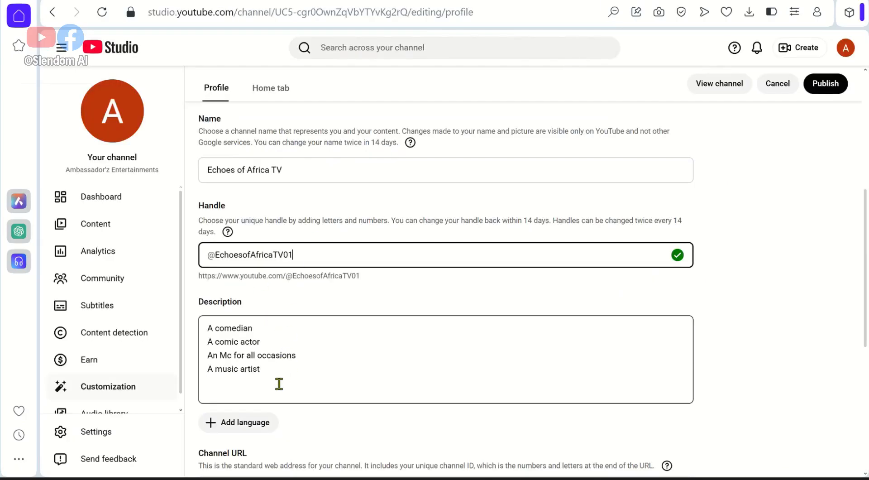
pyautogui.moveTo(278, 384); pyautogui.dragTo(205, 327)
pyautogui.hotkey('ctrl', 'v')
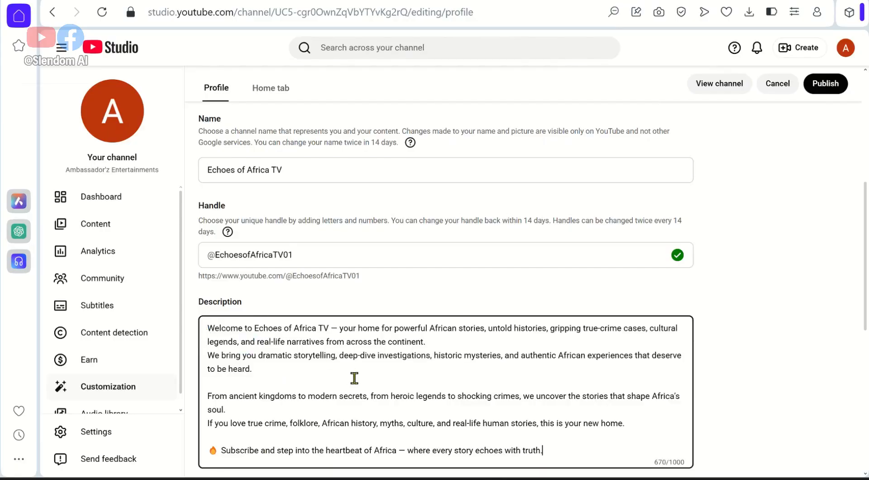
# Add an external link entry titled "facebook" without a URL and go to the contact email field
pyautogui.scroll(-8, 355, 378)
pyautogui.scroll(2, 359, 382)
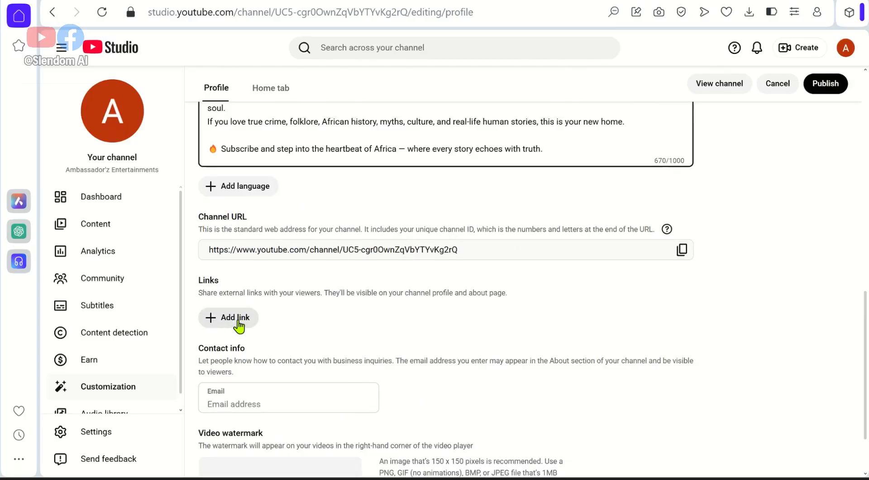
pyautogui.click(251, 404)
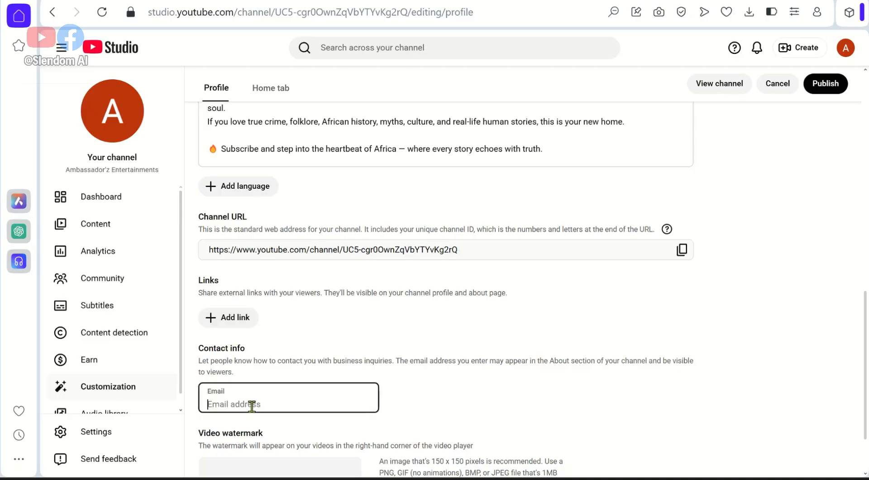
pyautogui.click(232, 326)
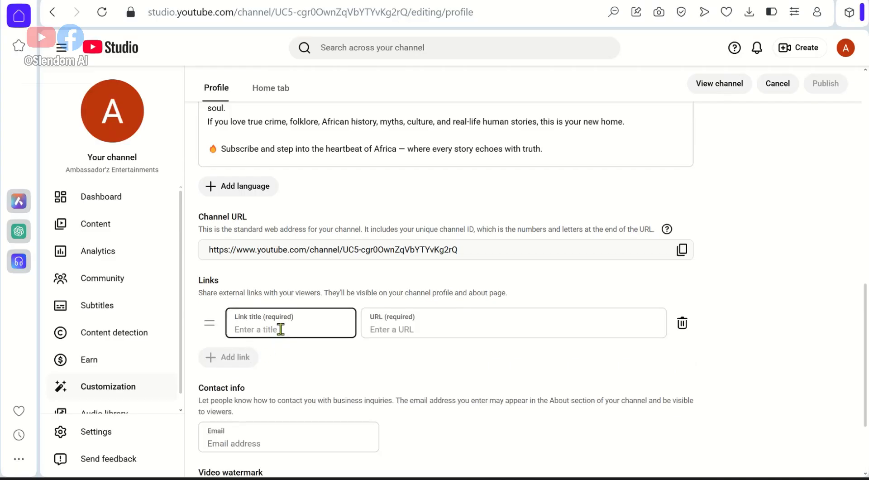
pyautogui.write('facebook')
pyautogui.click(432, 331)
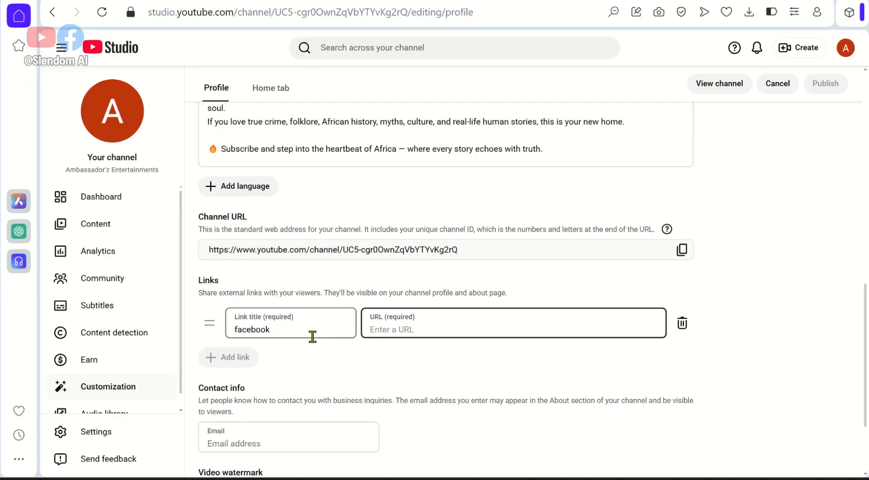
pyautogui.scroll(-2, 312, 340)
pyautogui.click(281, 363)
pyautogui.scroll(-1, 280, 361)
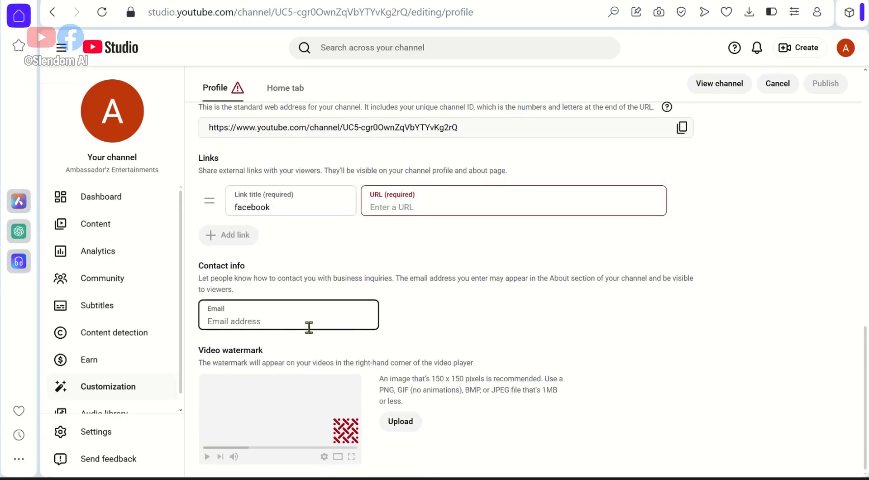
# Change the channel's profile picture to the BG image from Downloads, with a slightly reduced crop circle around the Daily Posts logo
pyautogui.scroll(15, 297, 313)
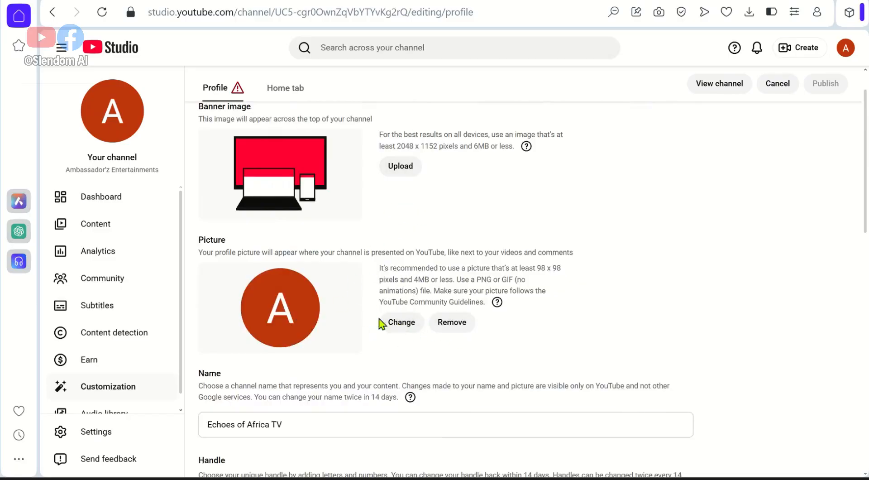
pyautogui.click(407, 325)
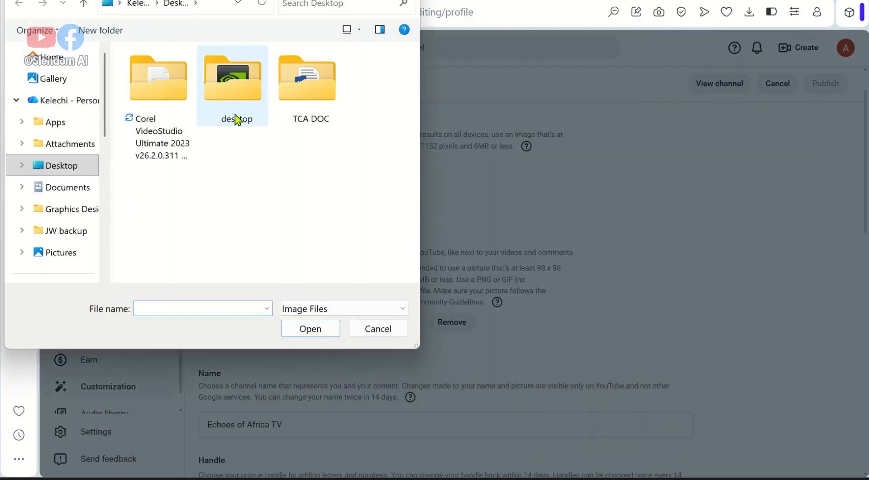
pyautogui.scroll(-3, 74, 154)
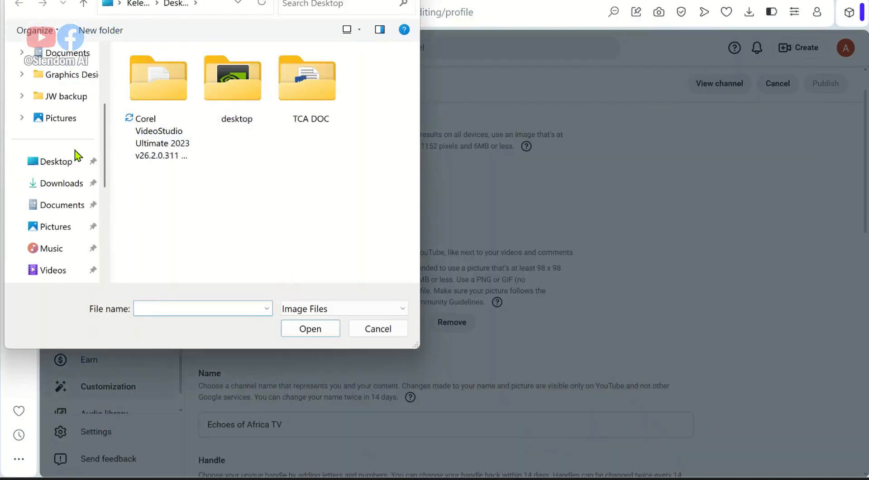
pyautogui.click(67, 185)
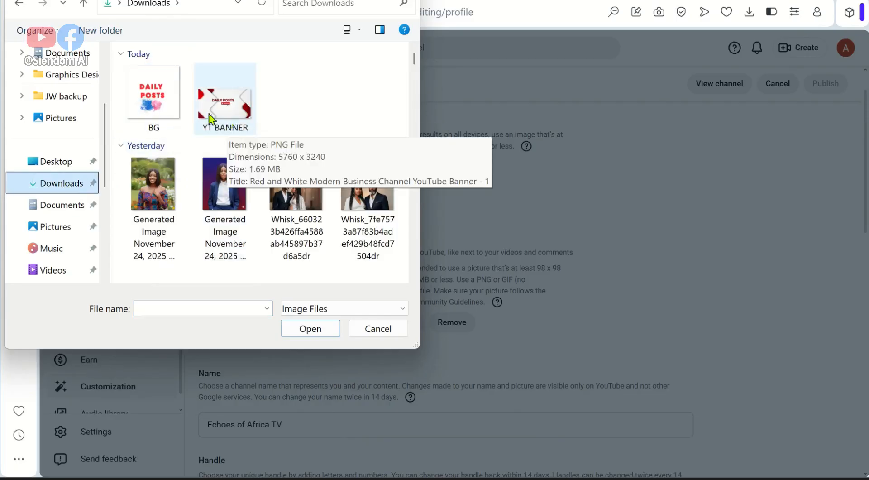
pyautogui.doubleClick(162, 113)
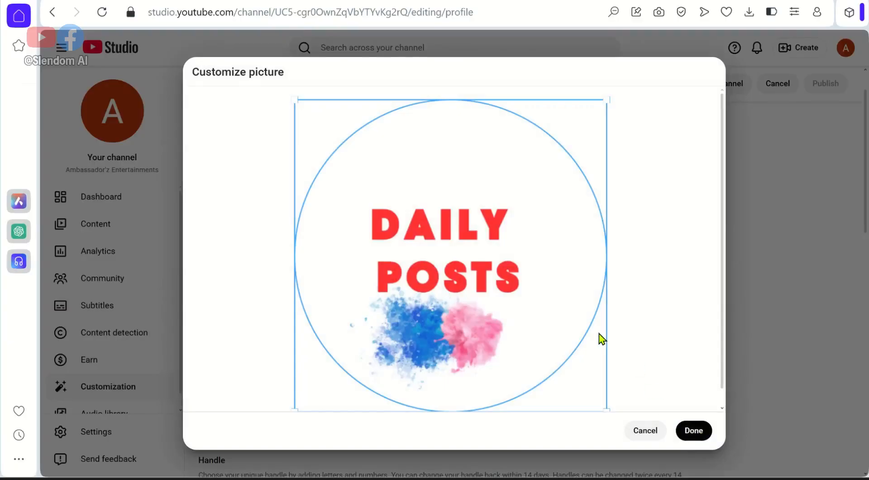
pyautogui.moveTo(607, 411); pyautogui.dragTo(575, 380)
pyautogui.moveTo(429, 129); pyautogui.dragTo(440, 153)
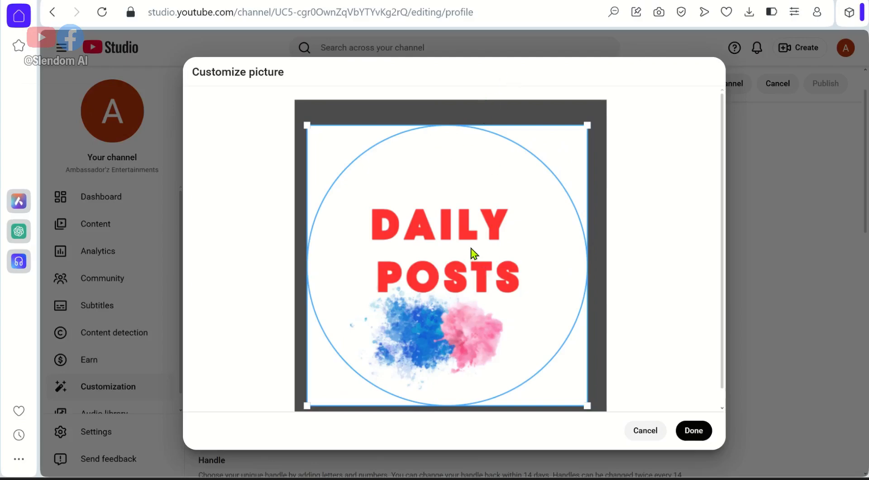
pyautogui.click(702, 439)
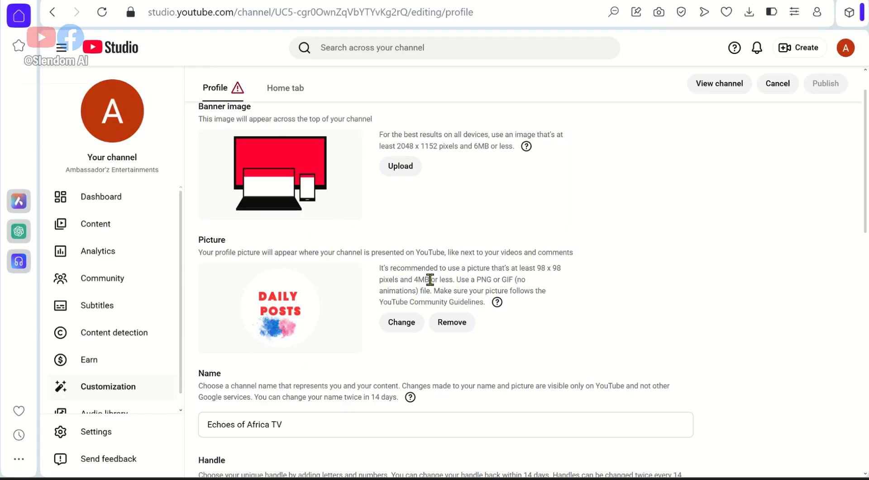
# Upload YT BANNER.png from the downloads as the channel banner, with a slightly reduced crop frame around the Daily Posts title
pyautogui.click(401, 169)
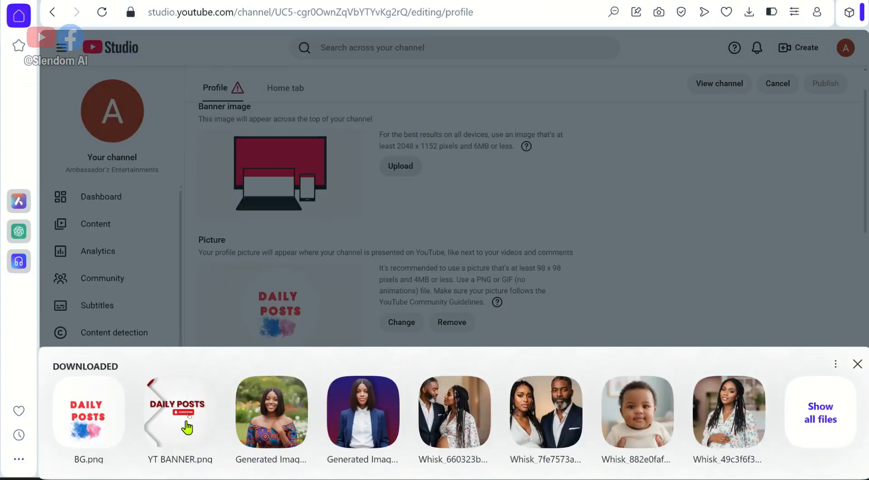
pyautogui.click(176, 411)
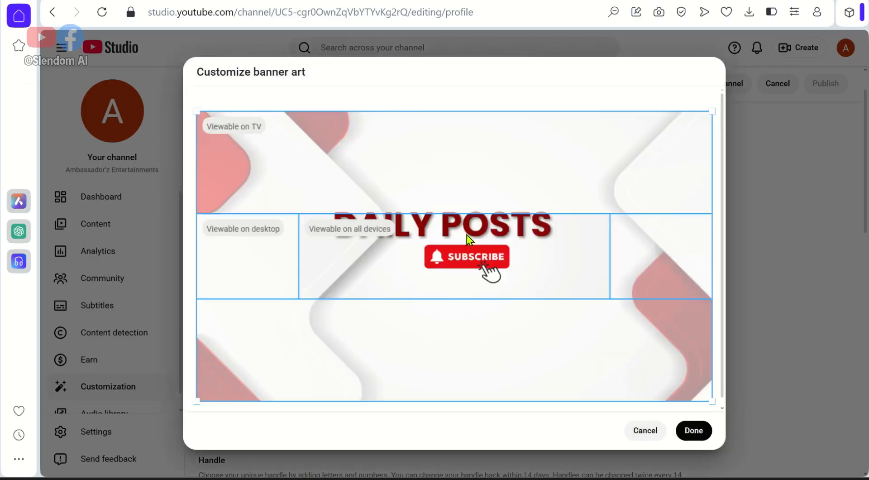
pyautogui.moveTo(198, 112); pyautogui.dragTo(227, 138)
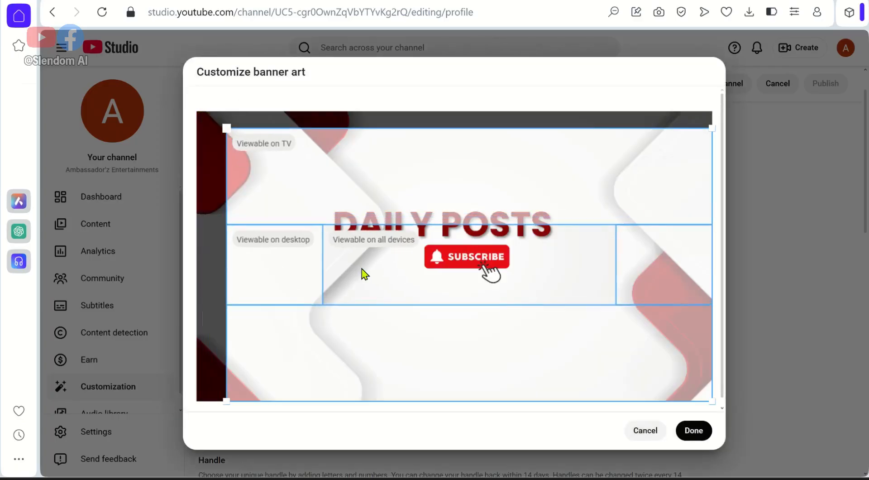
pyautogui.moveTo(406, 282); pyautogui.dragTo(394, 252)
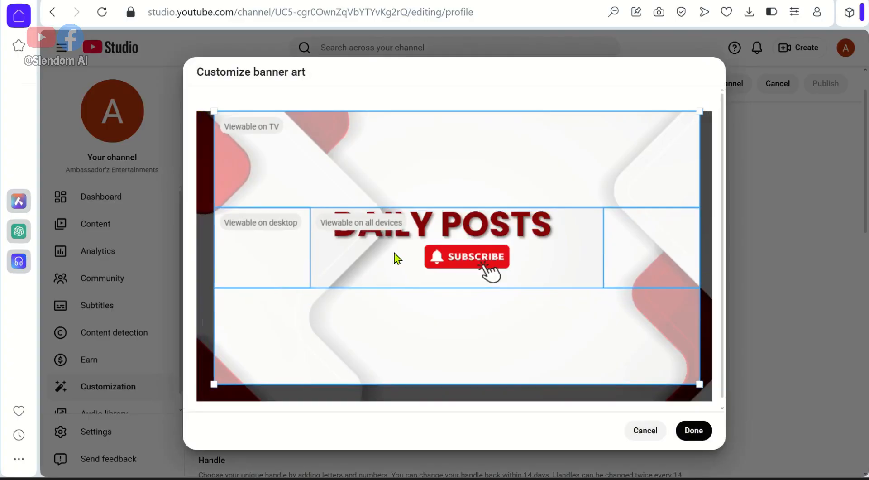
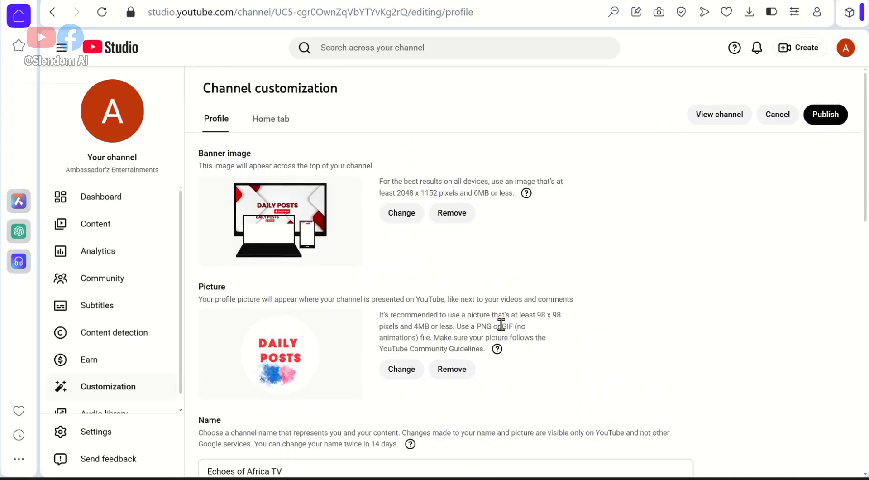
# Review the channel profile fields and publish the customization changes
pyautogui.scroll(-15, 501, 325)
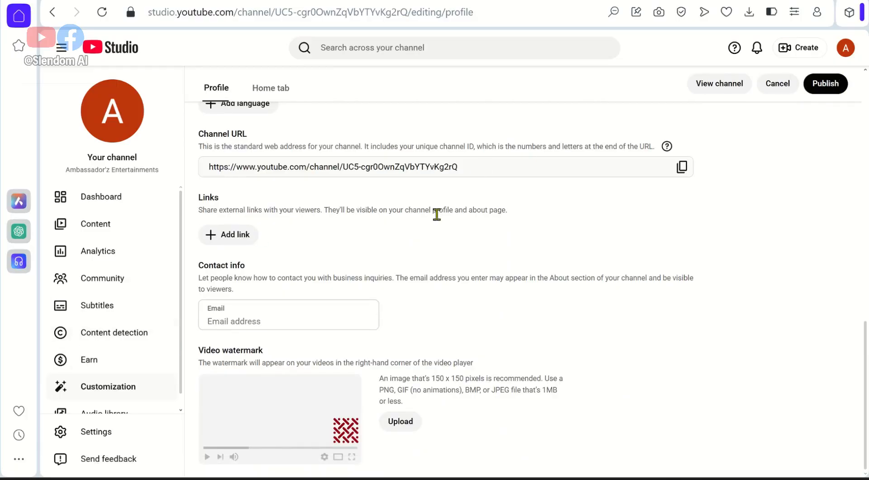
pyautogui.scroll(8, 436, 214)
pyautogui.scroll(5, 437, 220)
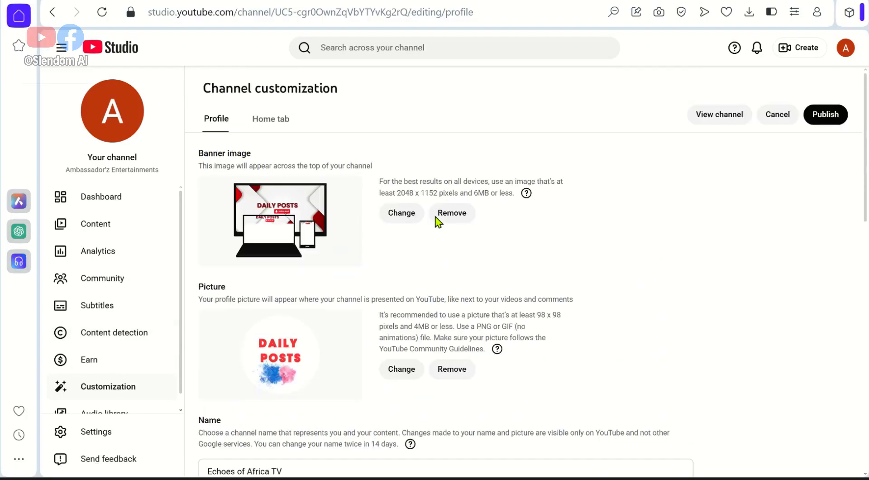
pyautogui.click(840, 123)
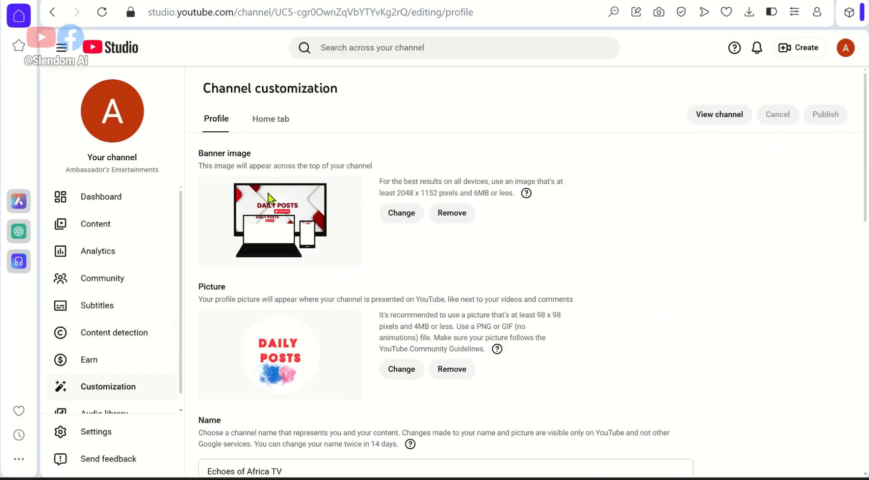
# Open the channel settings and choose USD — US Dollar as the default currency
pyautogui.scroll(-12, 269, 207)
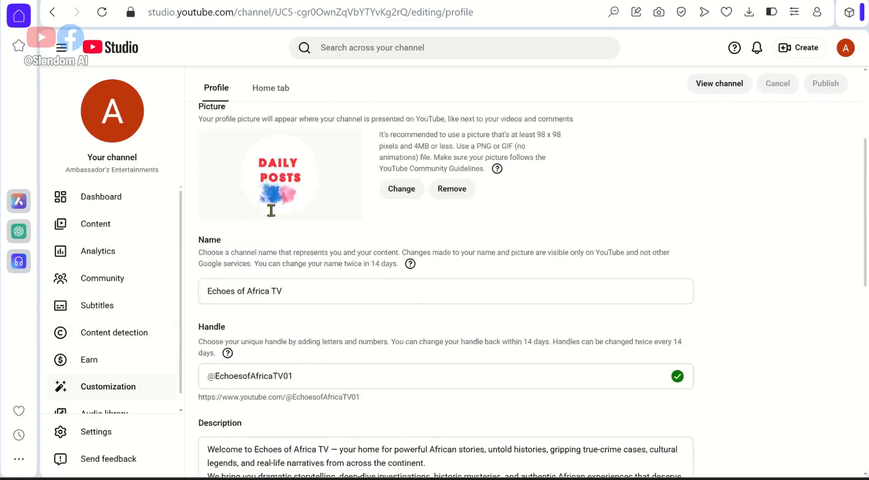
pyautogui.scroll(-1, 136, 334)
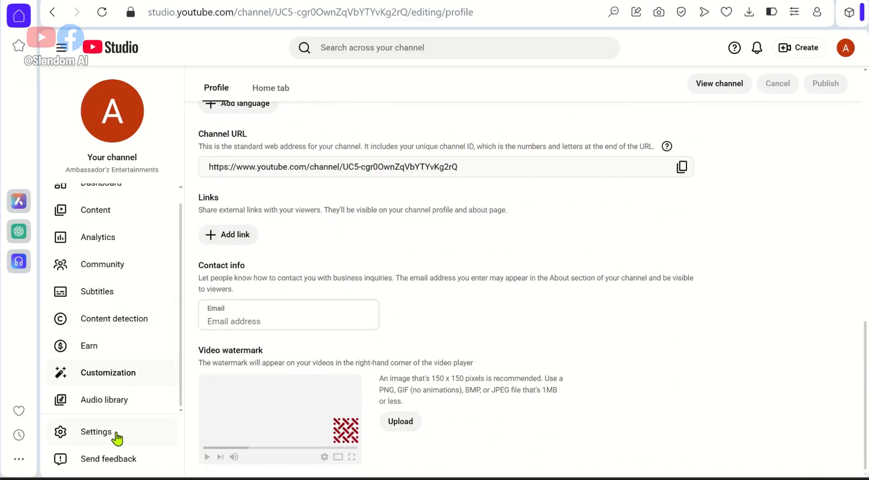
pyautogui.click(116, 437)
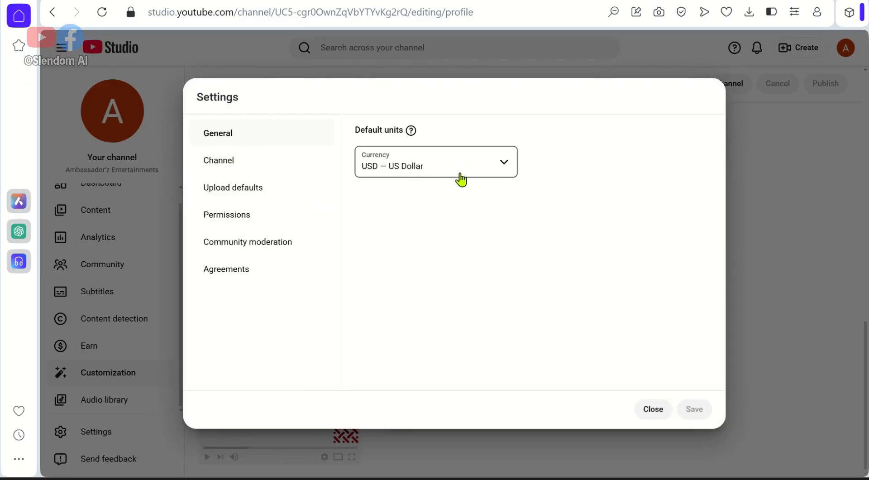
pyautogui.click(504, 169)
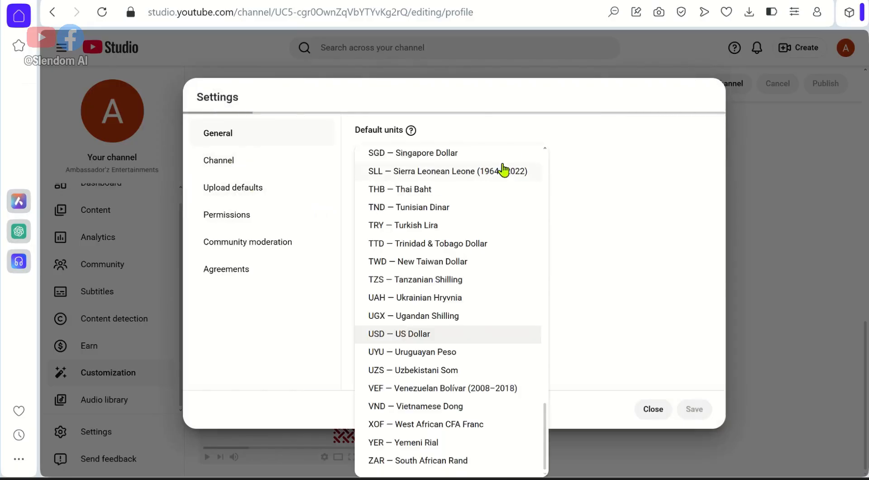
pyautogui.click(408, 337)
# Set the channel's country of residence to Nigeria in its basic info
pyautogui.click(234, 171)
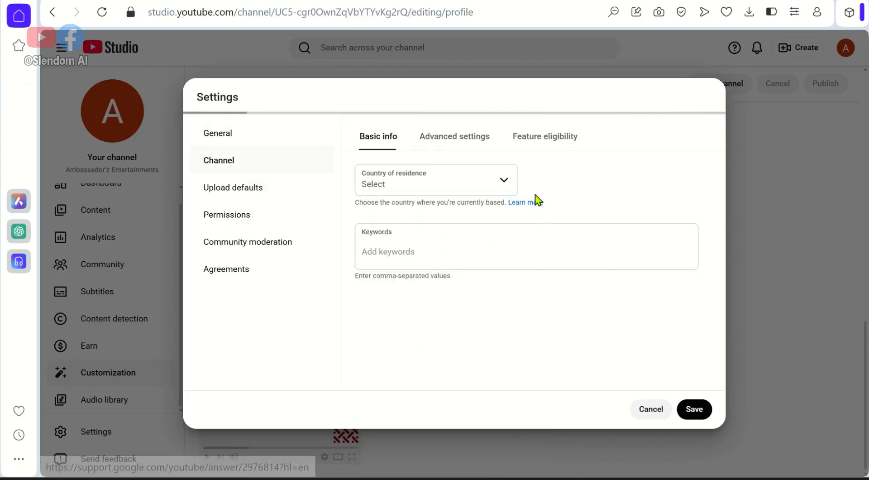
pyautogui.click(507, 192)
pyautogui.scroll(-20, 460, 333)
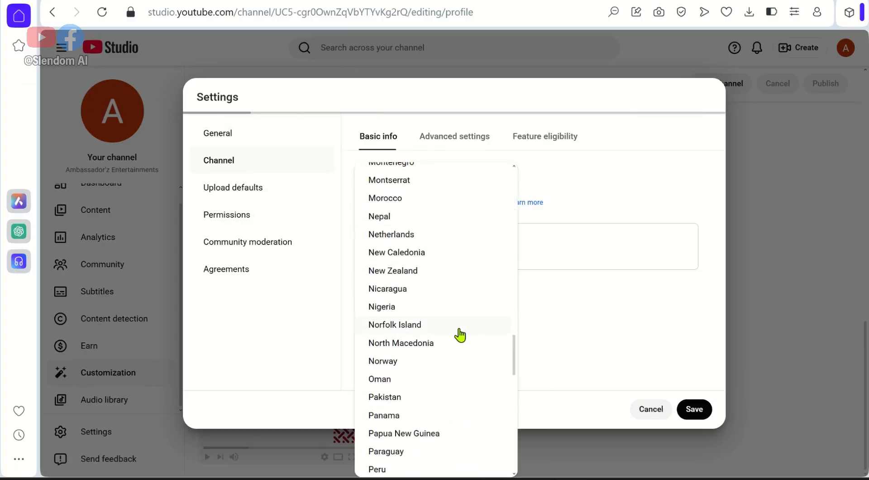
pyautogui.click(399, 308)
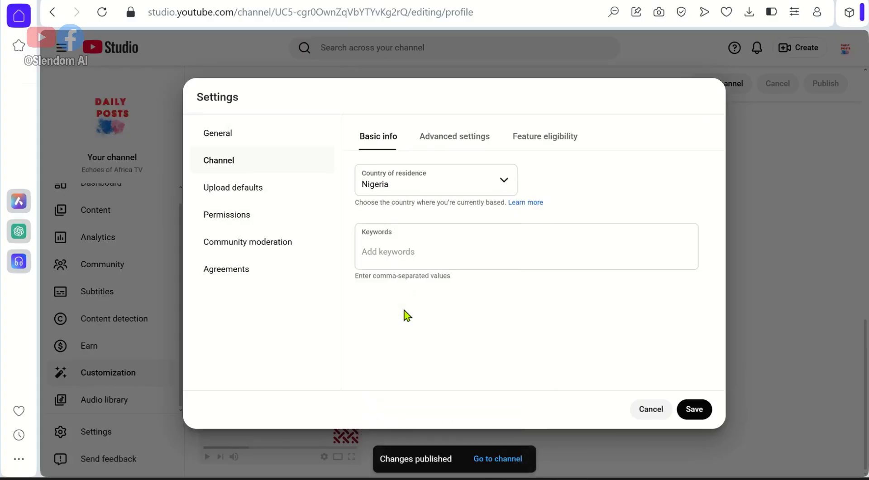
# Switch to the ChatGPT conversation and send the request "make the keywords copy ready"
pyautogui.click(415, 255)
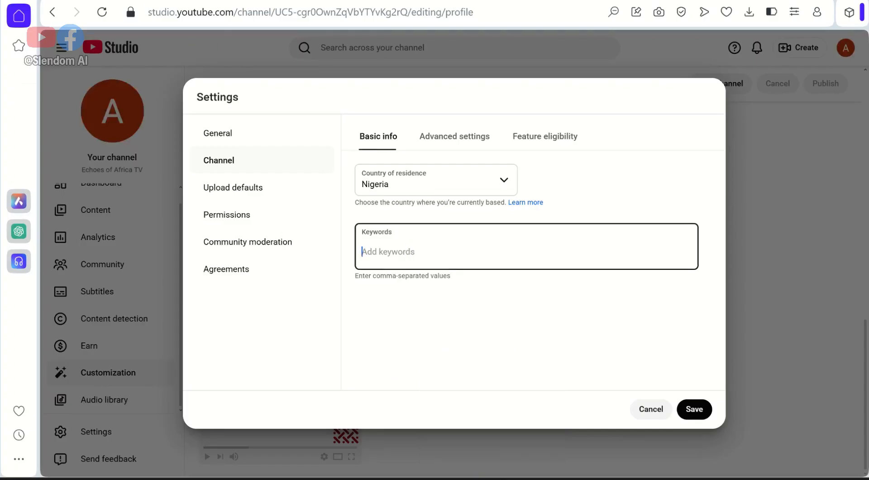
pyautogui.click(136, 1)
pyautogui.scroll(-5, 343, 299)
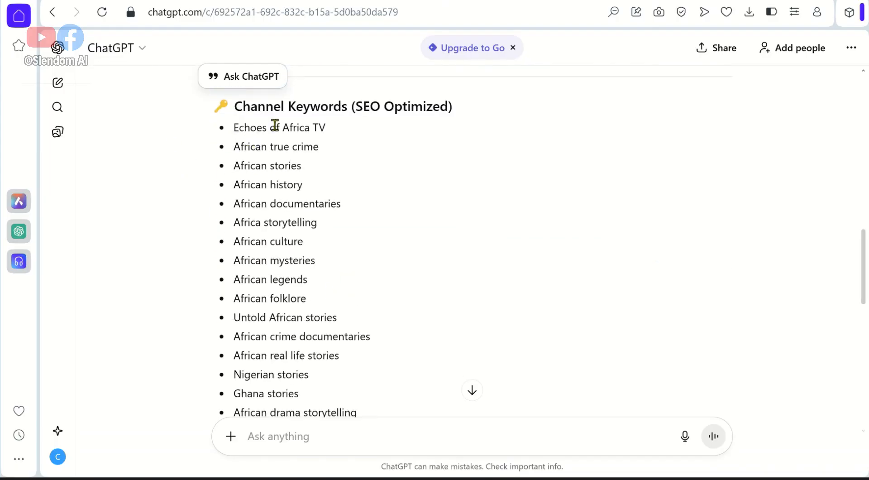
pyautogui.scroll(-10, 407, 289)
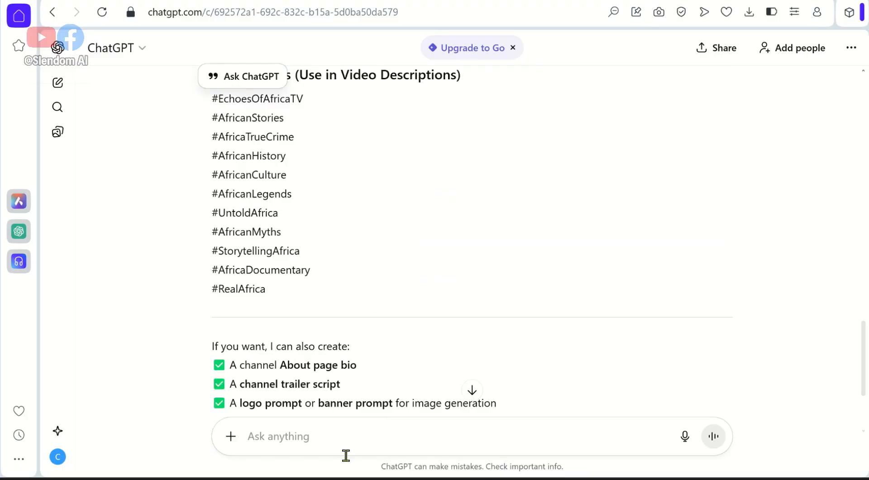
pyautogui.click(347, 437)
pyautogui.scroll(6, 360, 154)
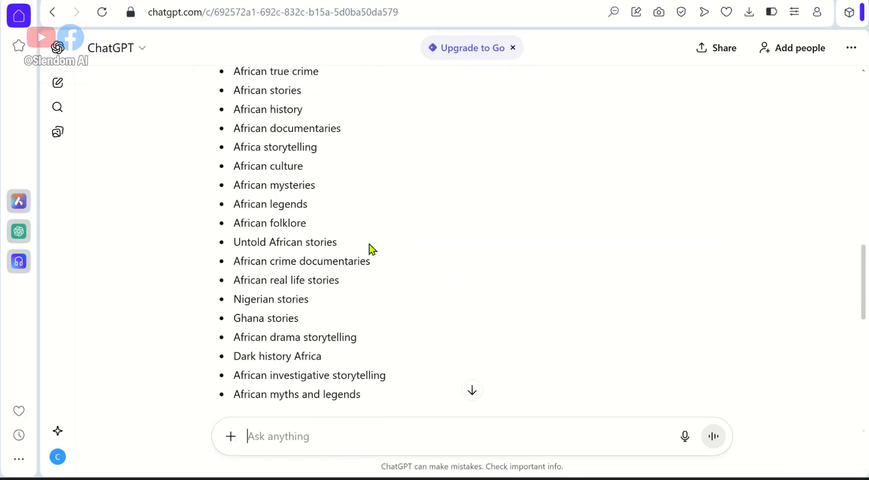
pyautogui.scroll(-6, 371, 254)
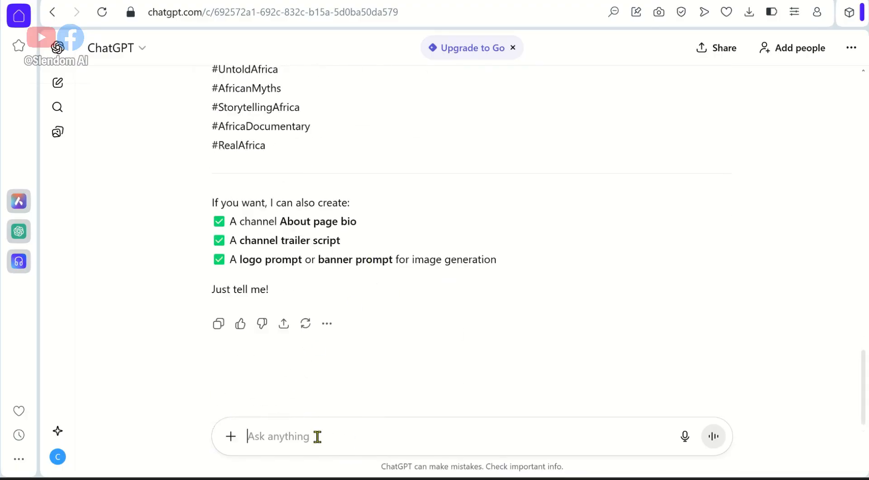
pyautogui.write('make the keywords copy ready')
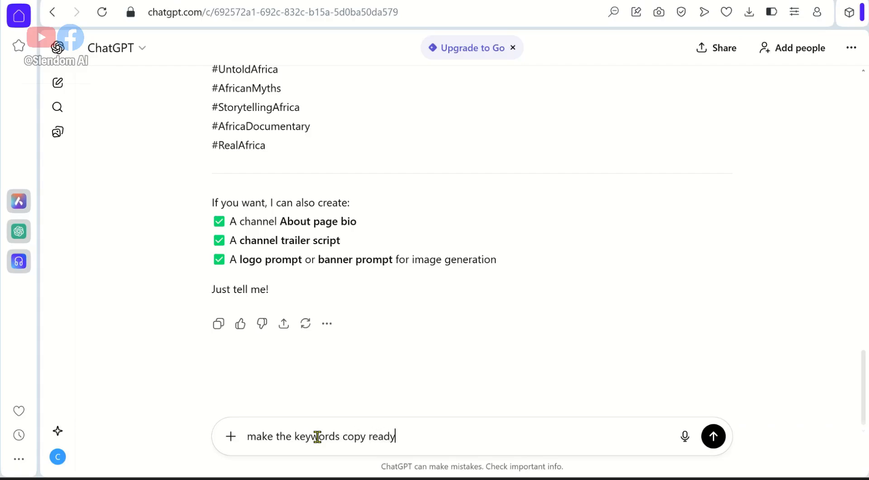
pyautogui.press('Return')
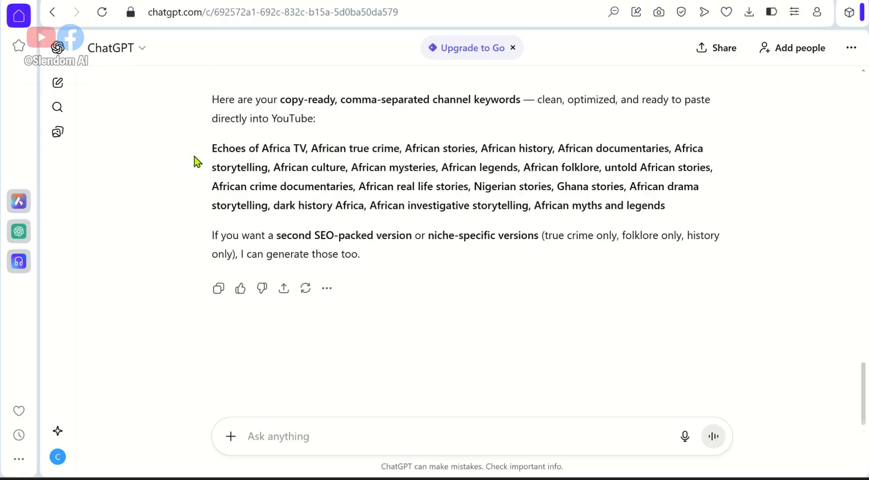
# Copy the full comma-separated keyword list from ChatGPT into the channel's keywords in YouTube Studio
pyautogui.moveTo(203, 155); pyautogui.dragTo(702, 213)
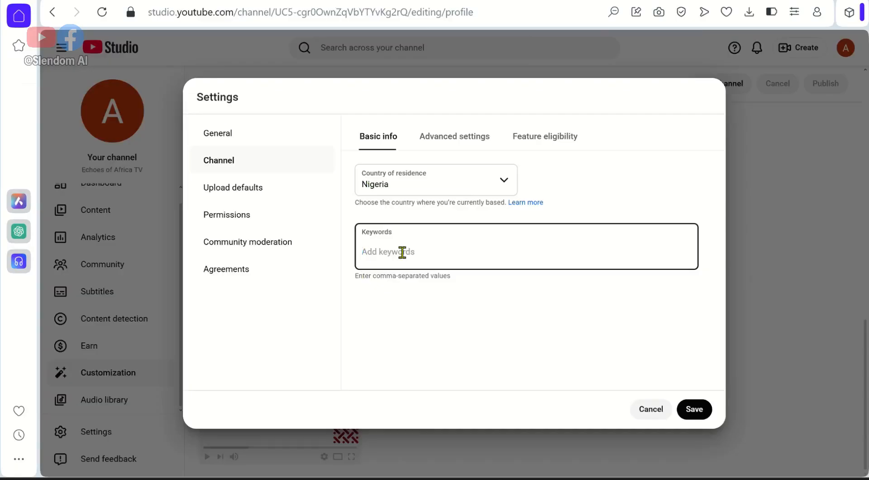
pyautogui.write('Echoes of Africa TV, African true crime, African stories, African history, African documentaries, Africa storytelling, African culture, African mysteries, African legends, African folklore, untold African stories, African crime documentaries, African real life stories, Nigerian stories, Ghana stories, African drama storytelling, dark history Africa, African investigative storytelling, African myths and legends')
pyautogui.scroll(-2, 677, 326)
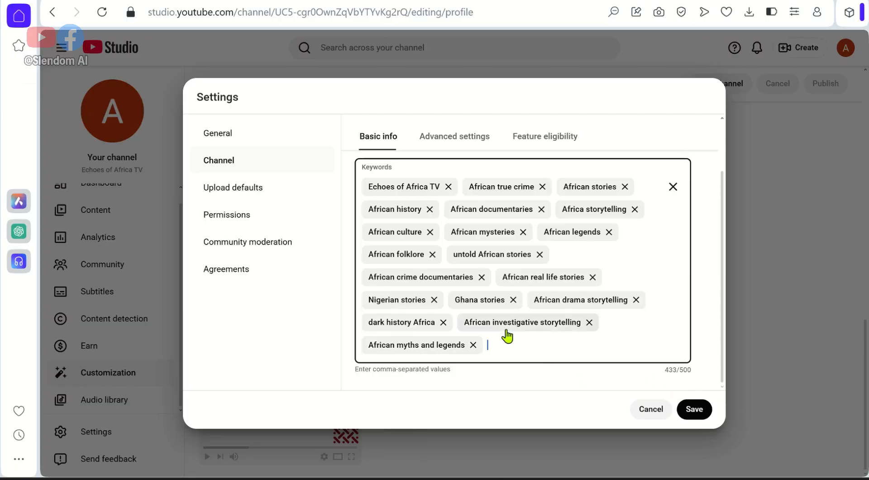
# Fill the upload defaults description with the ChatGPT text from "From ancient kingdoms" through the "Subscribe and step into the heartbeat of Africa" line
pyautogui.click(257, 200)
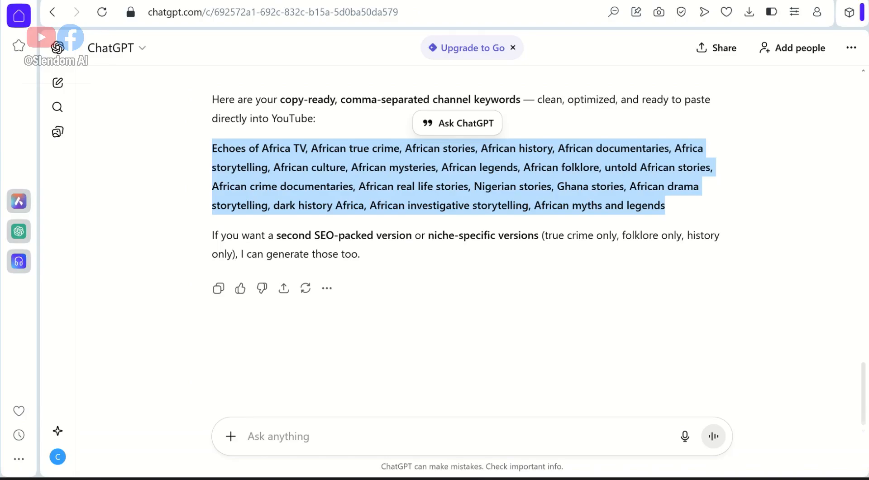
pyautogui.scroll(20, 392, 200)
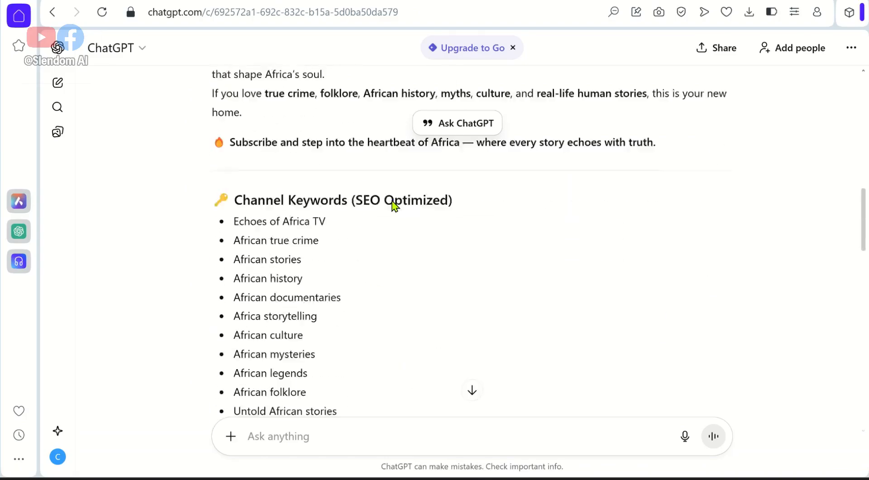
pyautogui.scroll(-2, 392, 200)
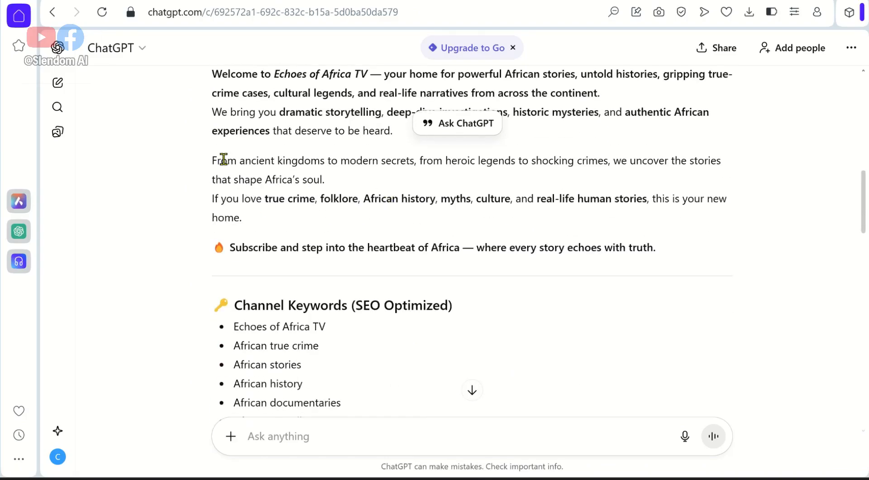
pyautogui.moveTo(210, 162); pyautogui.dragTo(701, 248)
pyautogui.hotkey('ctrl', 'c')
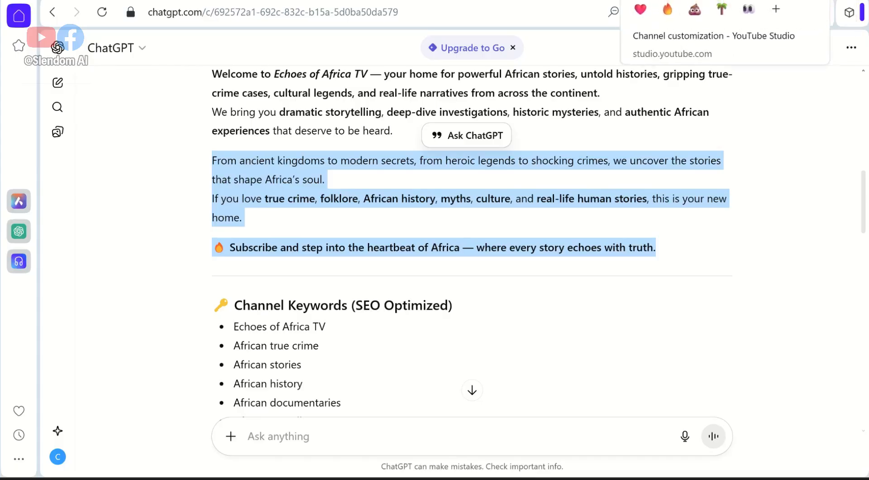
pyautogui.click(636, 1)
pyautogui.click(419, 280)
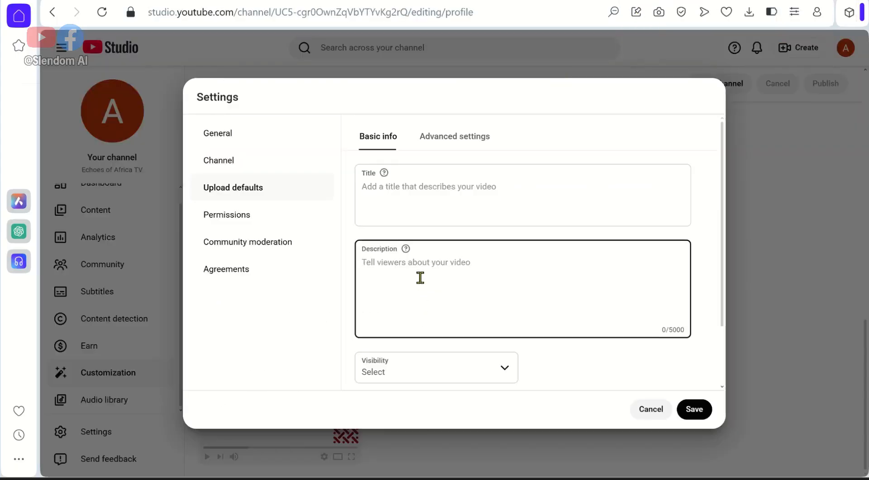
pyautogui.hotkey('ctrl', 'v')
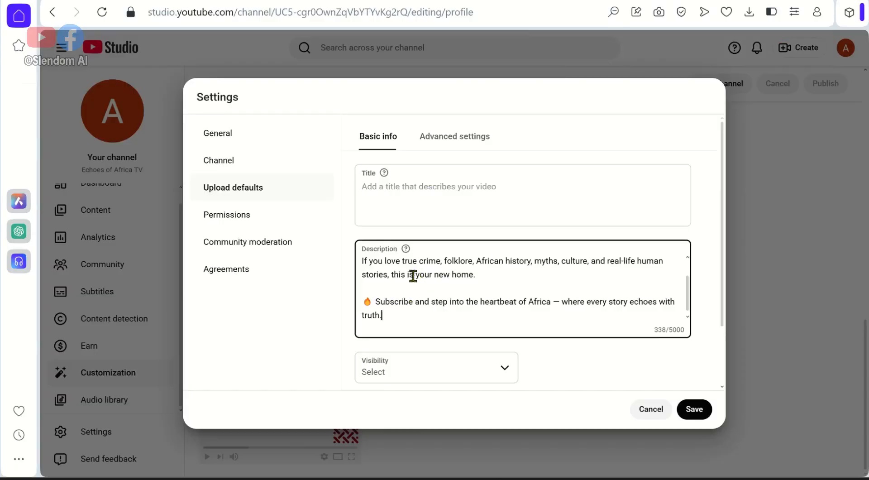
# Insert three blank lines and a separator row of # characters above the default description text
pyautogui.scroll(2, 423, 280)
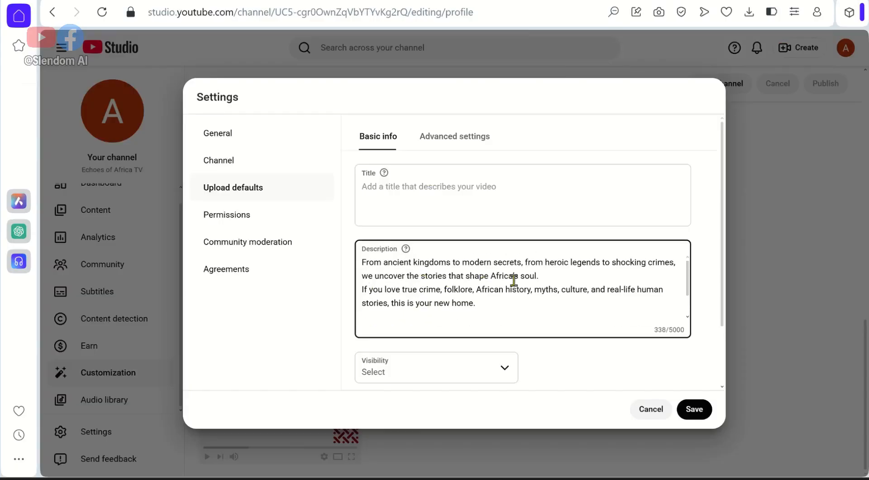
pyautogui.click(363, 261)
pyautogui.press('Return')
pyautogui.press('Return')
pyautogui.press('Return')
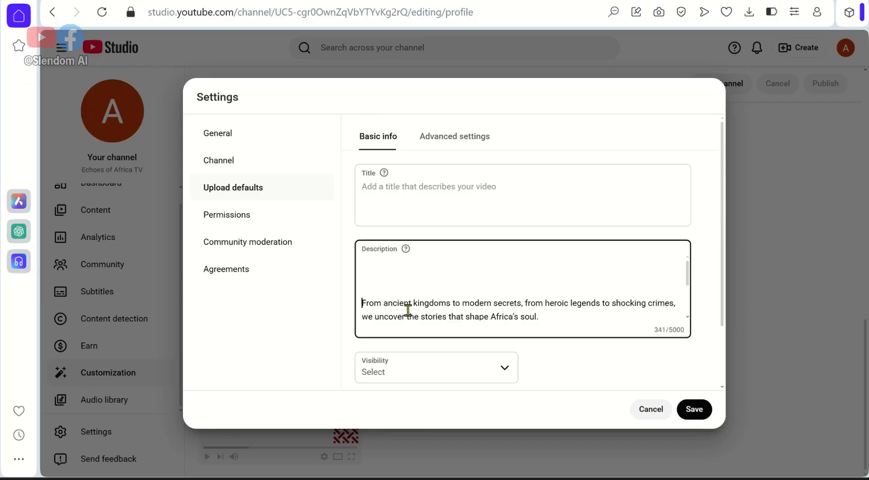
pyautogui.write('###########################')
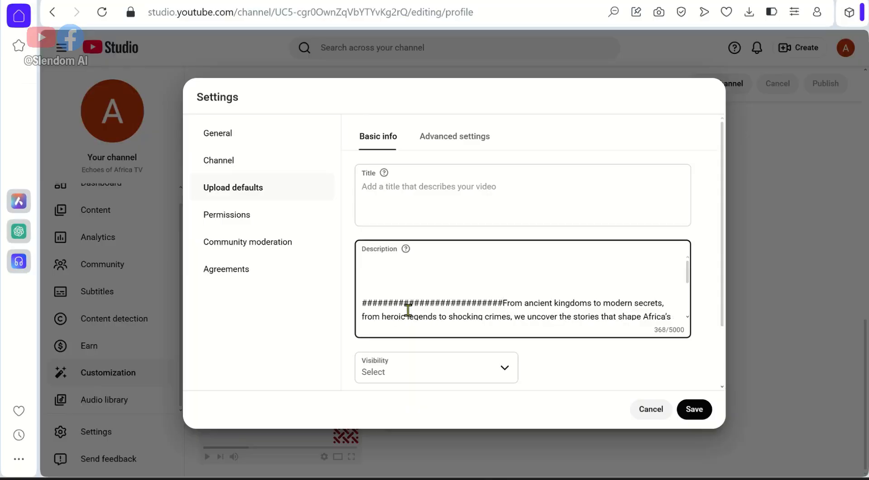
pyautogui.press('Return')
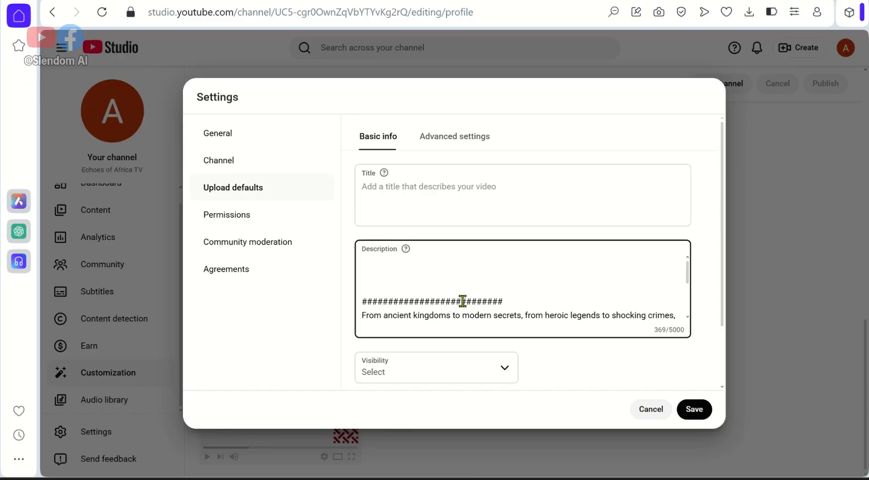
pyautogui.scroll(-3, 463, 301)
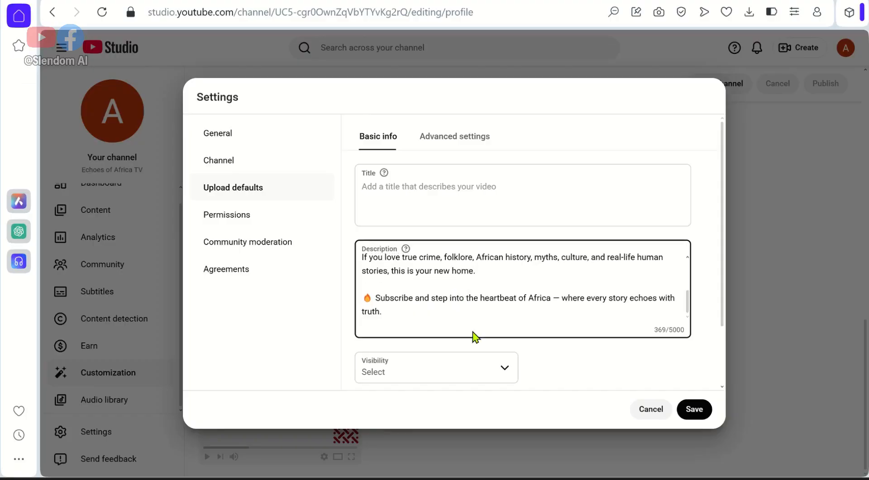
# Look over the default title and description, then the Permissions, Community moderation, Agreements and General settings
pyautogui.scroll(3, 495, 294)
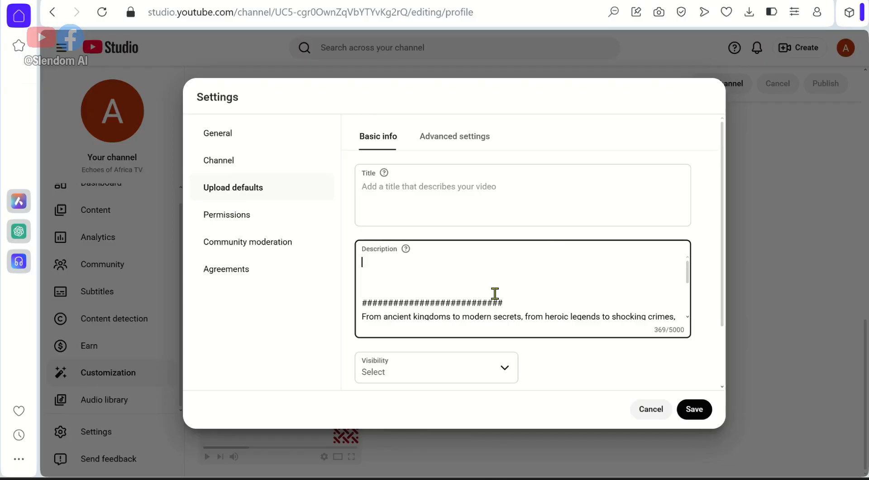
pyautogui.click(444, 189)
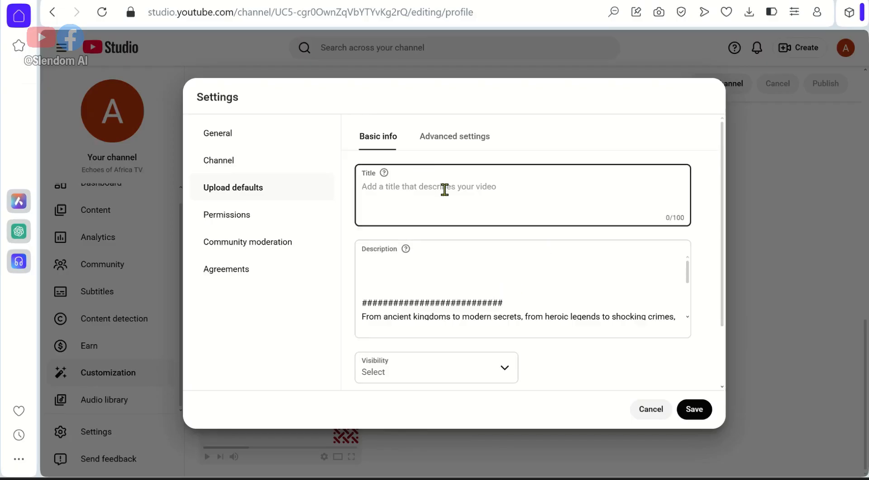
pyautogui.click(260, 221)
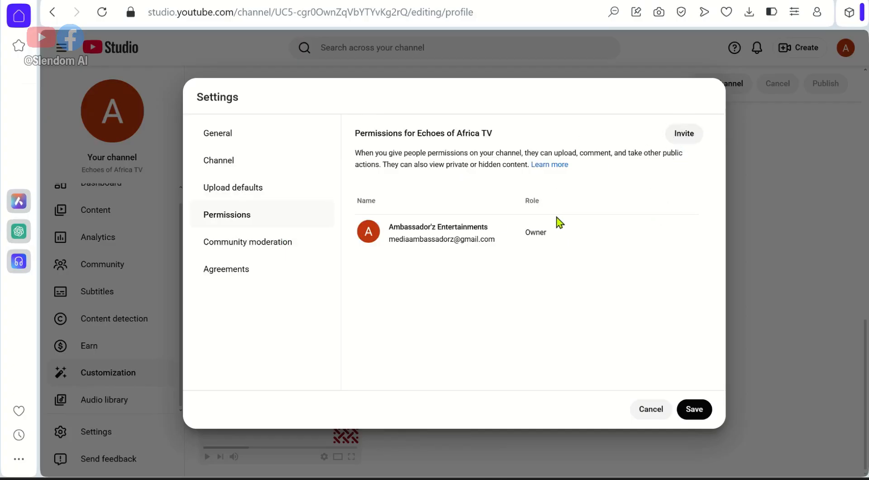
pyautogui.click(283, 247)
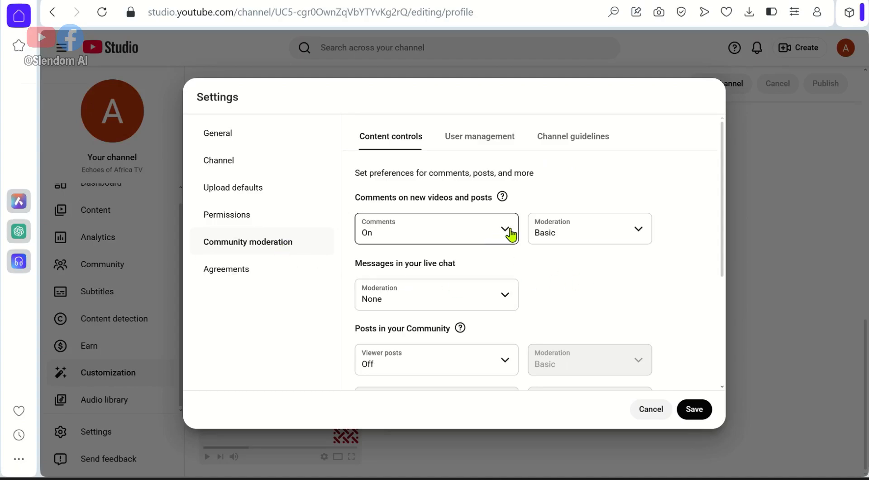
pyautogui.click(639, 238)
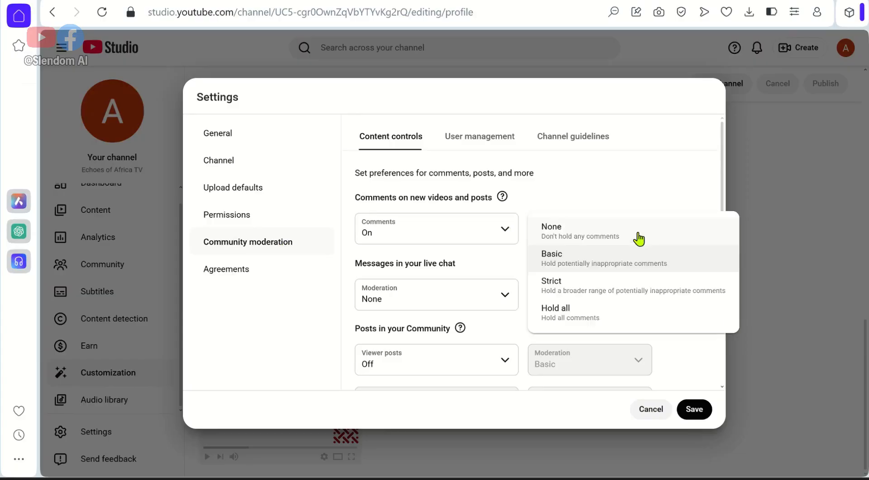
pyautogui.click(623, 193)
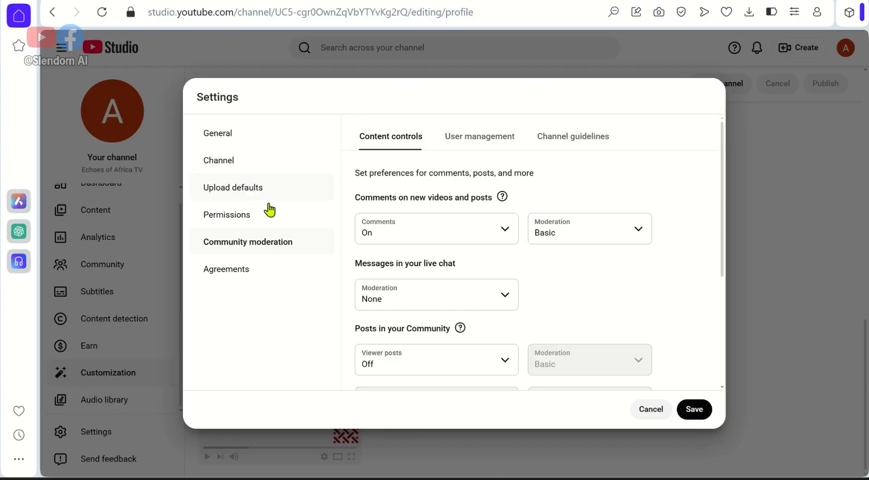
pyautogui.click(228, 278)
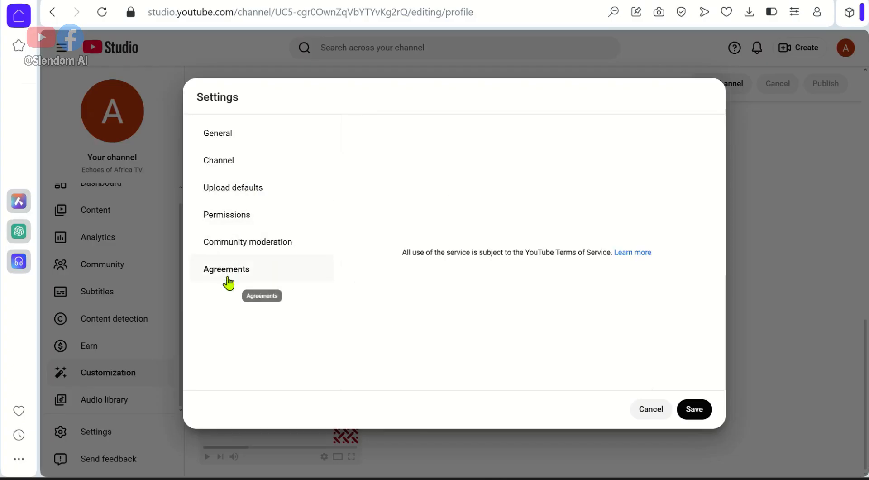
pyautogui.click(242, 144)
# Examine the channel's advanced settings, keeping the audience choice at "I want to review this setting for every video"
pyautogui.click(242, 172)
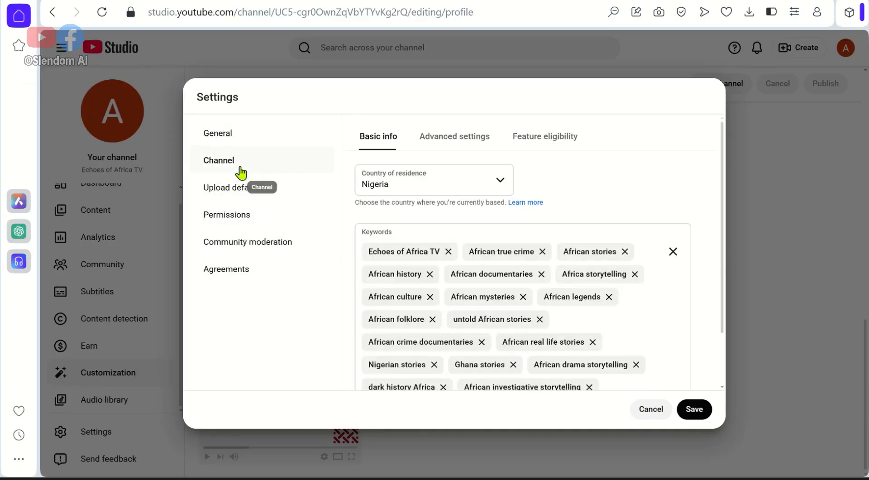
pyautogui.click(468, 141)
pyautogui.scroll(-3, 473, 213)
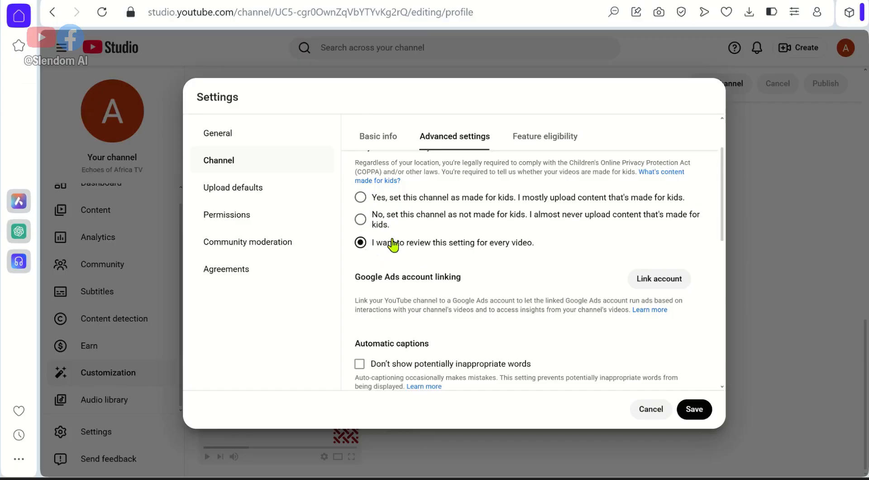
pyautogui.click(361, 222)
pyautogui.click(361, 243)
pyautogui.scroll(-2, 530, 289)
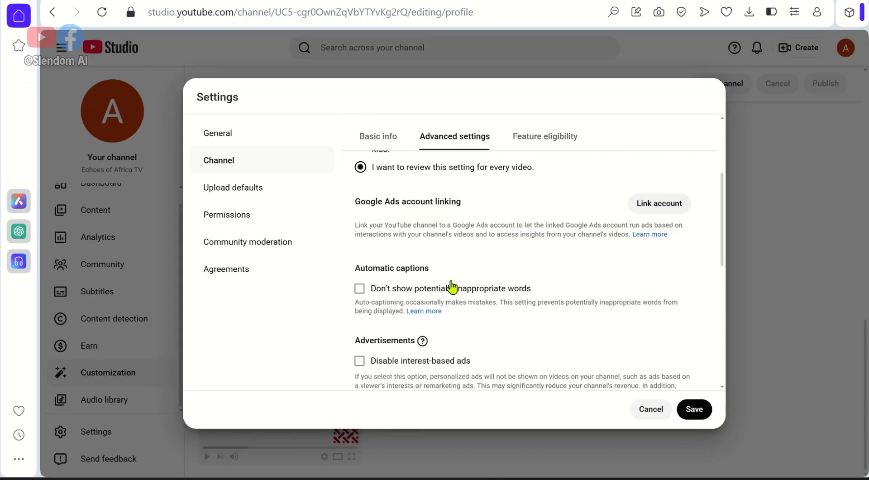
pyautogui.scroll(-2, 452, 286)
pyautogui.scroll(-8, 452, 286)
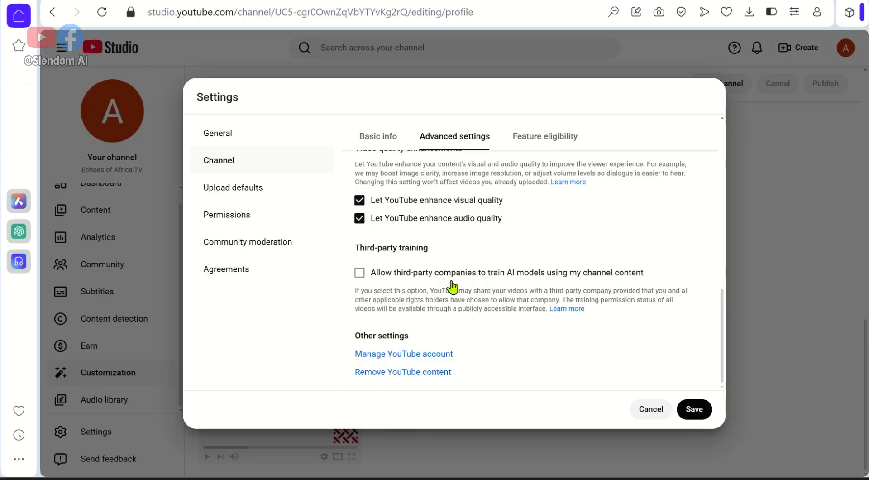
pyautogui.scroll(7, 452, 286)
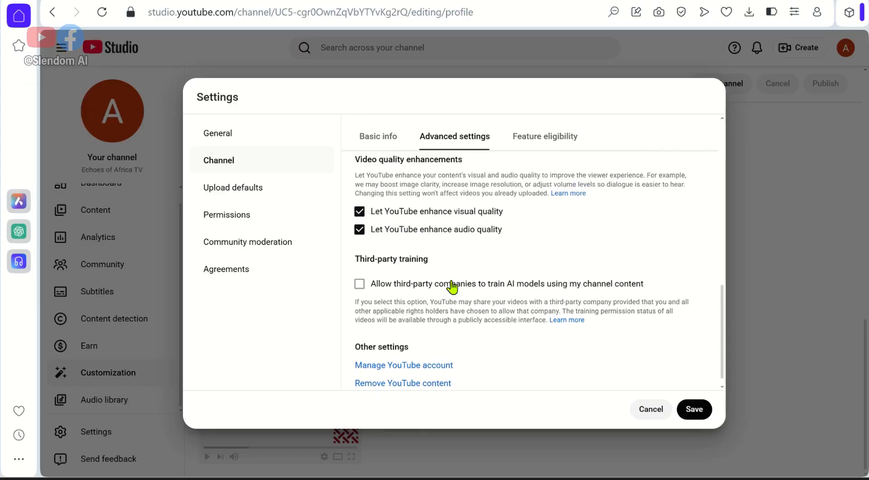
# Examine the channel's feature eligibility, expanding the details and requirements of the Standard and Intermediate features
pyautogui.click(560, 138)
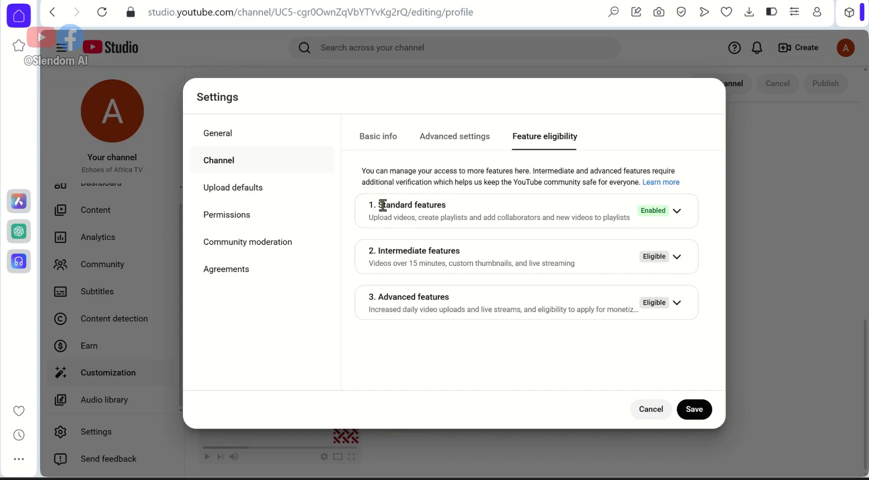
pyautogui.click(677, 211)
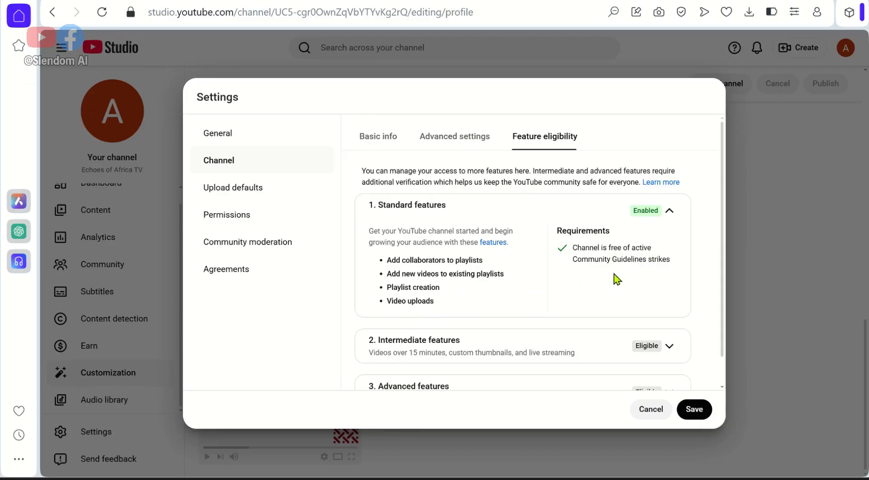
pyautogui.scroll(-1, 642, 279)
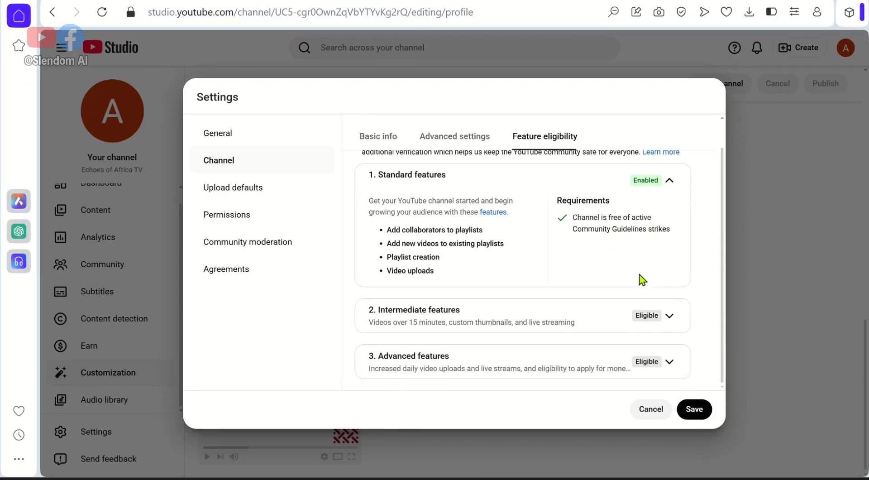
pyautogui.click(670, 316)
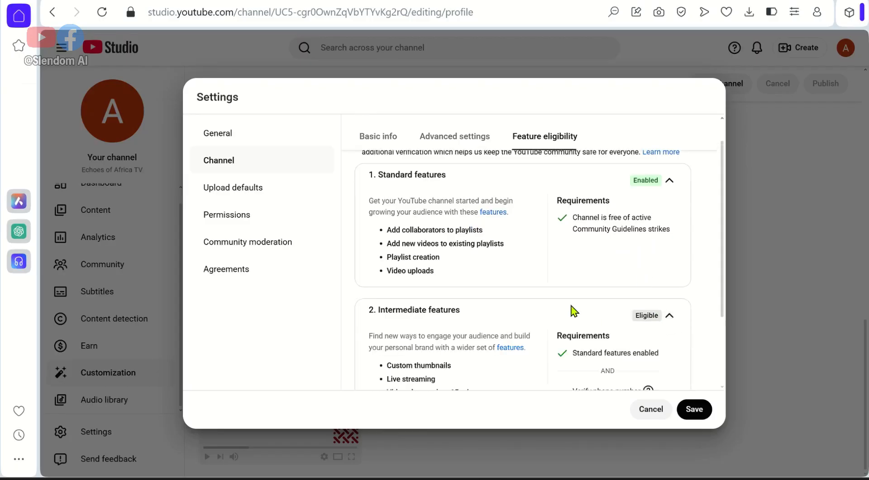
pyautogui.scroll(-2, 575, 311)
pyautogui.scroll(3, 580, 309)
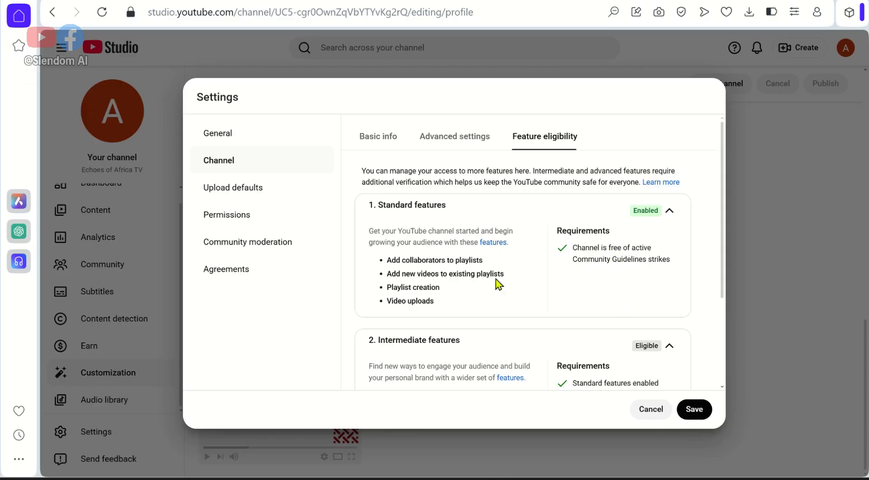
pyautogui.scroll(-3, 520, 277)
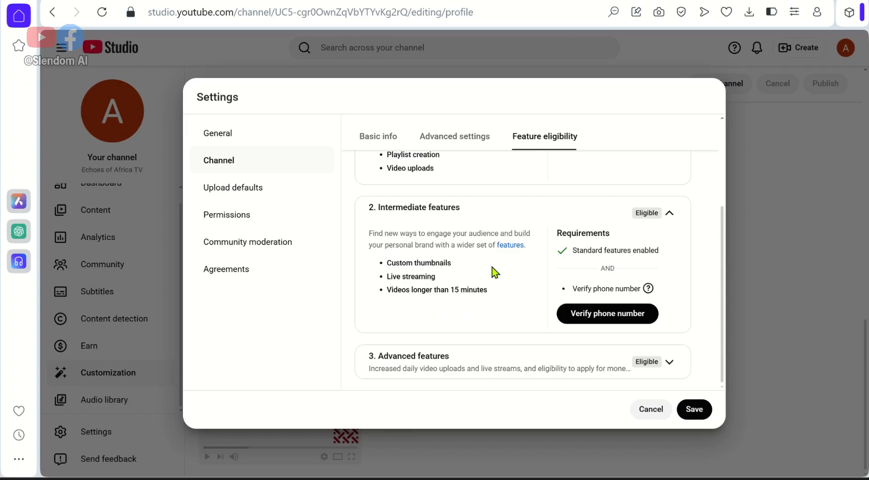
pyautogui.scroll(3, 492, 272)
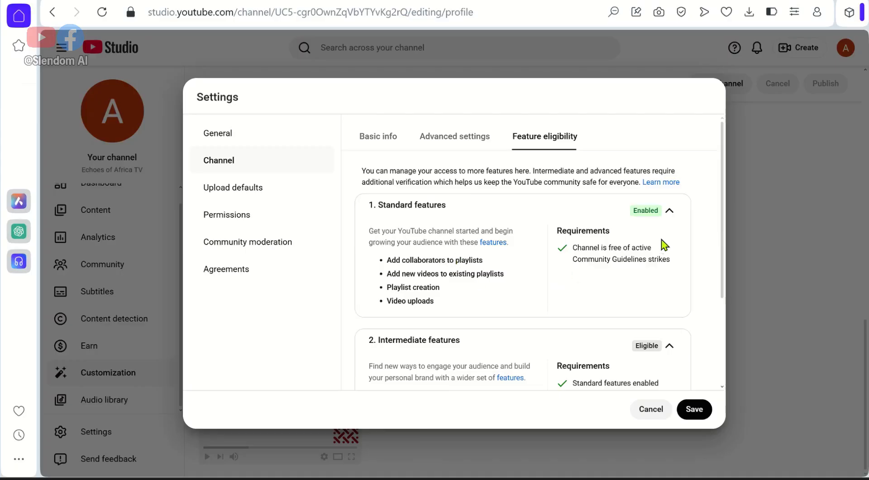
pyautogui.scroll(-3, 649, 249)
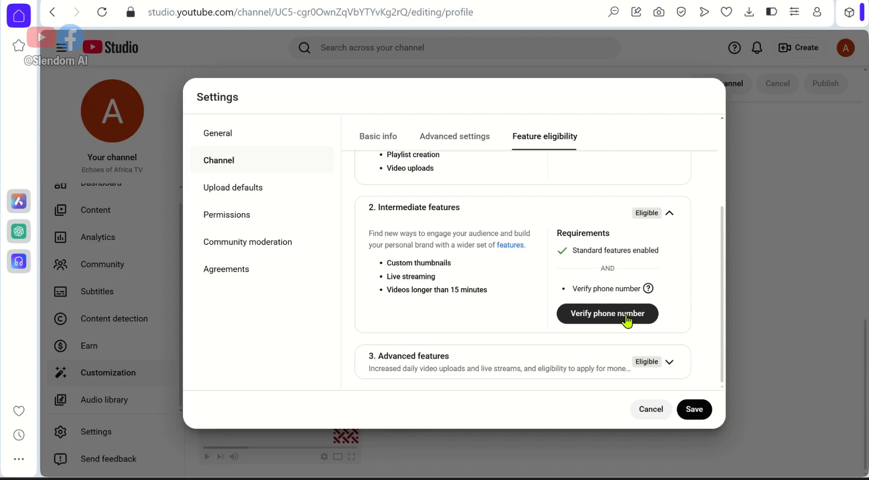
# Collapse the Intermediate features and examine the Advanced features' requirements, including the help on video verification and channel history
pyautogui.click(669, 214)
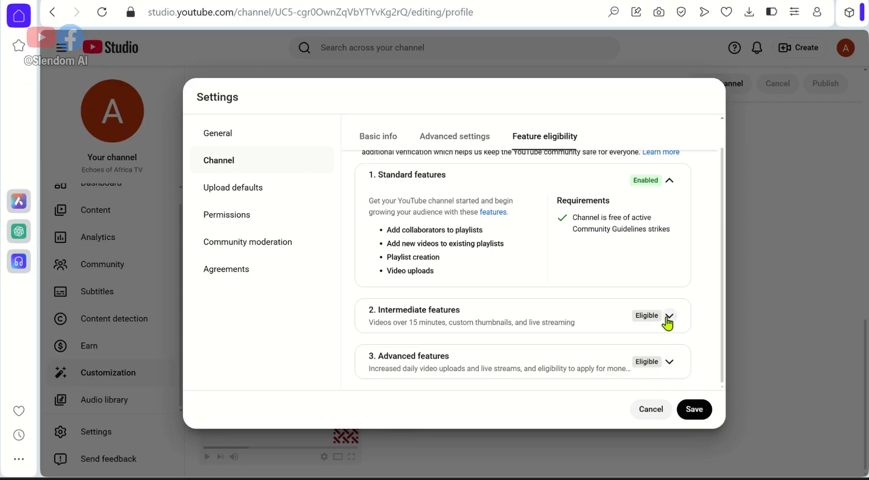
pyautogui.click(669, 361)
pyautogui.scroll(-3, 602, 312)
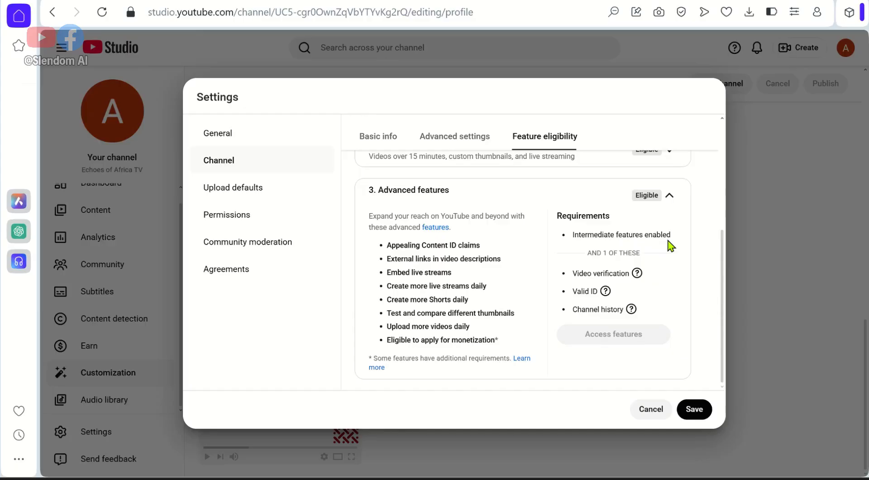
pyautogui.moveTo(588, 289)
pyautogui.moveTo(638, 273)
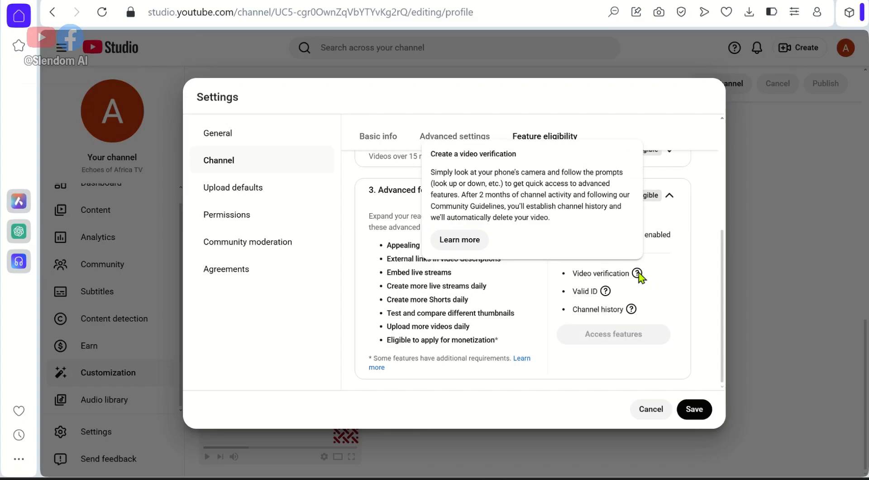
pyautogui.moveTo(630, 311)
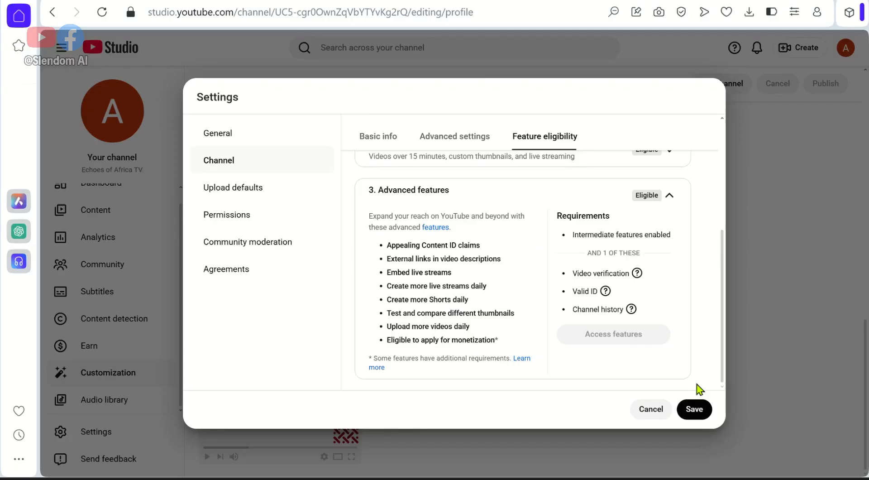
# Save the channel settings and open the public Echoes of Africa TV channel page
pyautogui.click(693, 409)
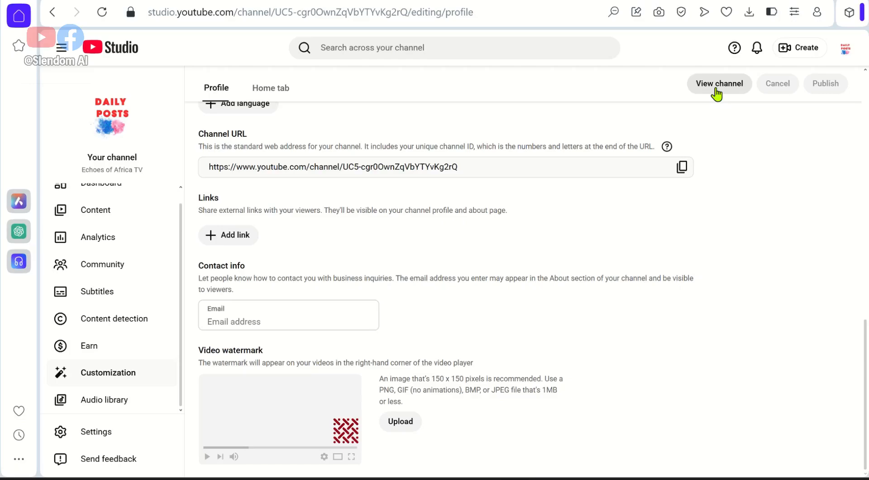
pyautogui.click(721, 91)
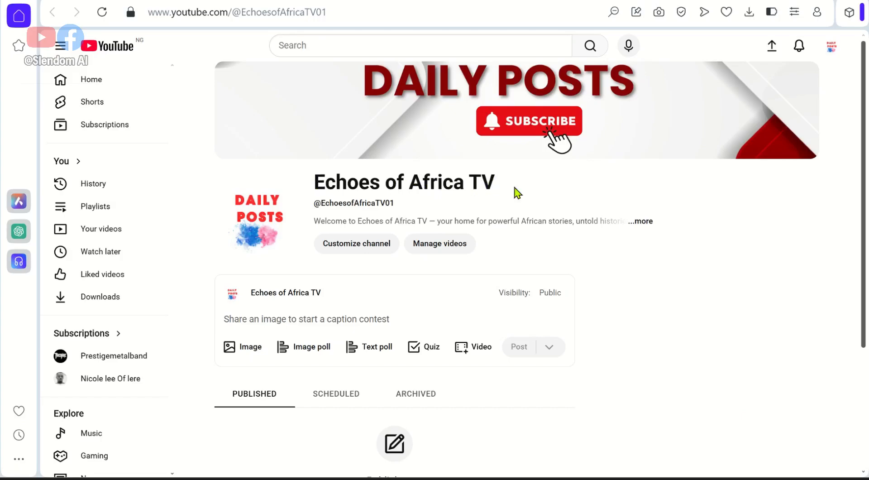
pyautogui.moveTo(589, 148)
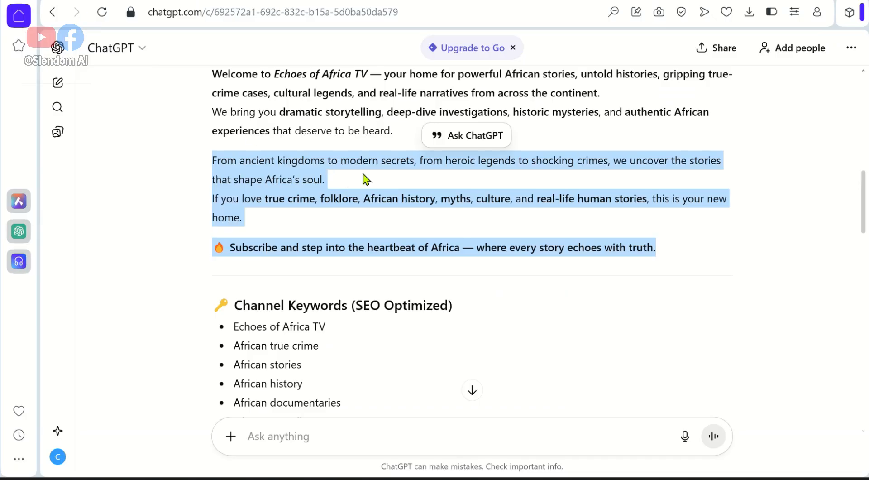
# Review the ChatGPT hashtags for video descriptions and return to the Echoes of Africa TV channel page
pyautogui.scroll(-5, 359, 293)
pyautogui.scroll(-6, 356, 267)
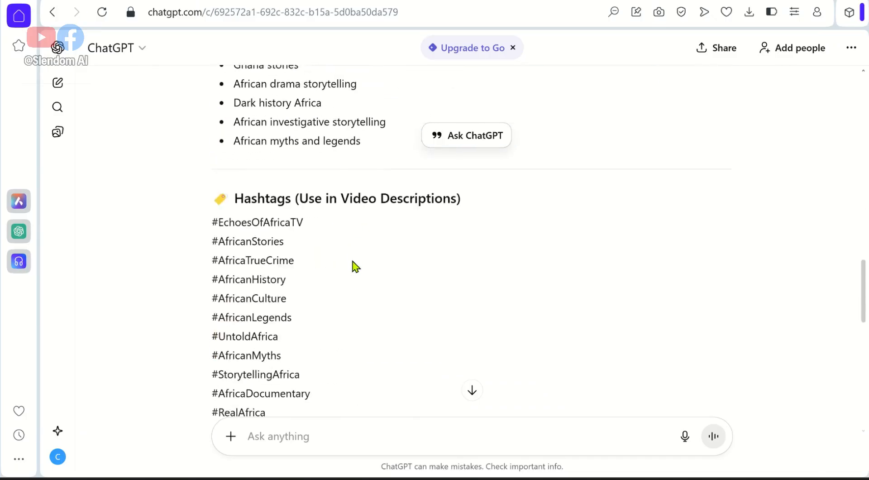
pyautogui.scroll(-2, 357, 267)
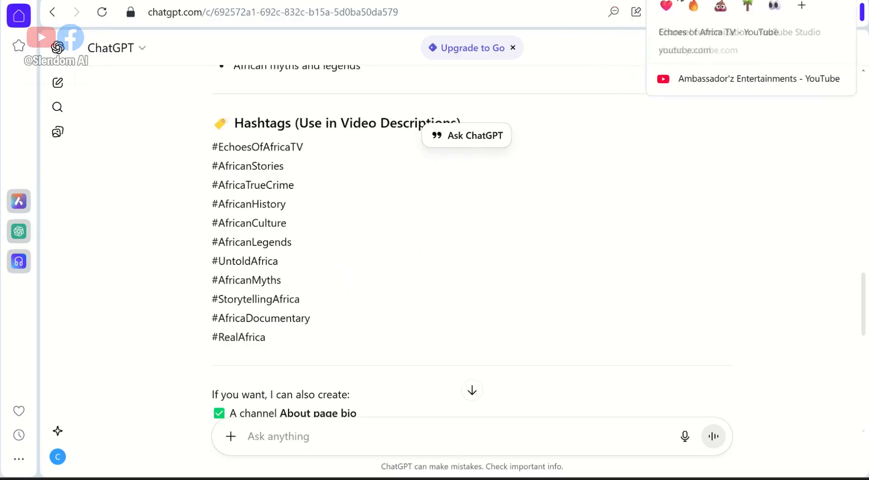
pyautogui.click(697, 1)
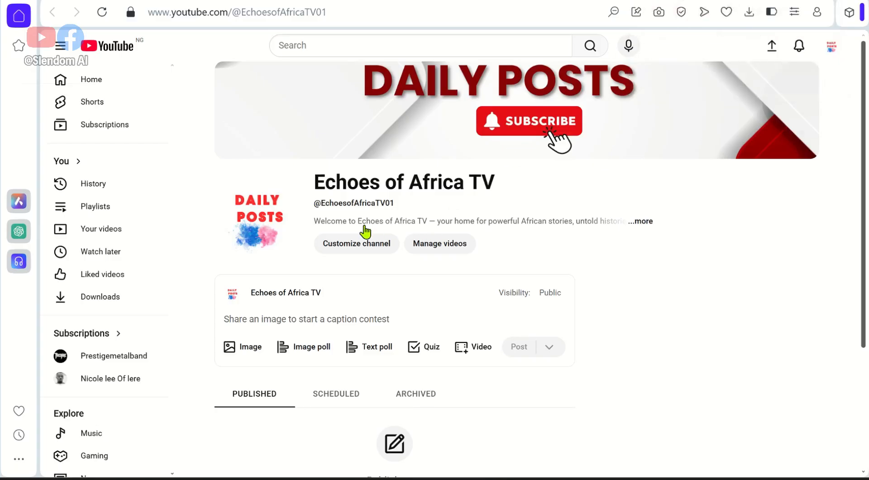